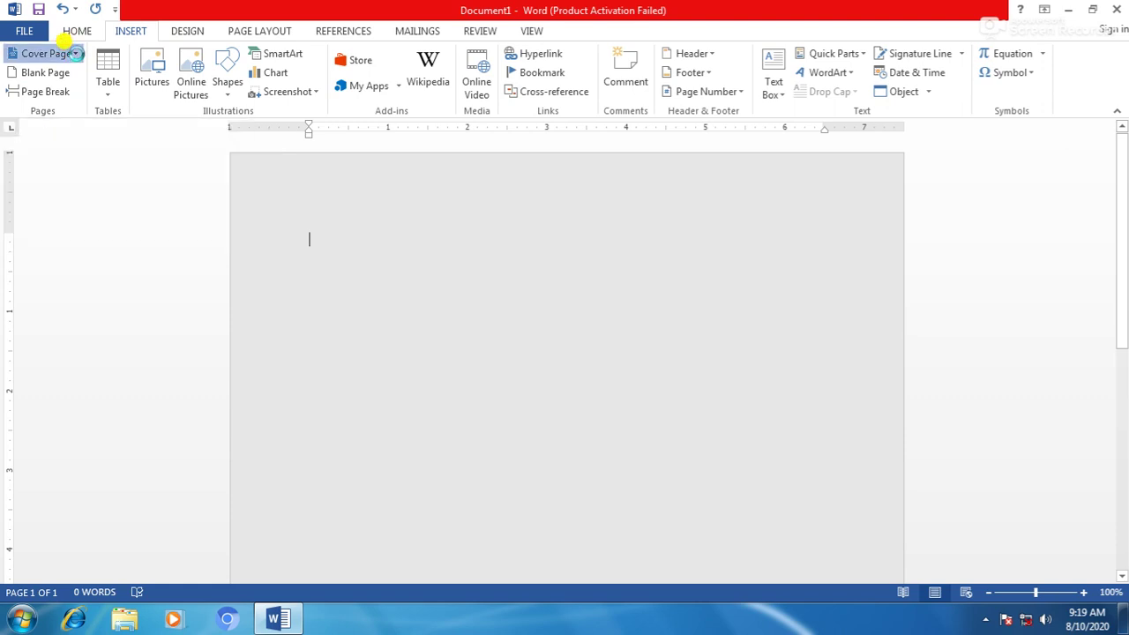
Insert the built-in Integral cover page at the start of the document.
click(76, 53)
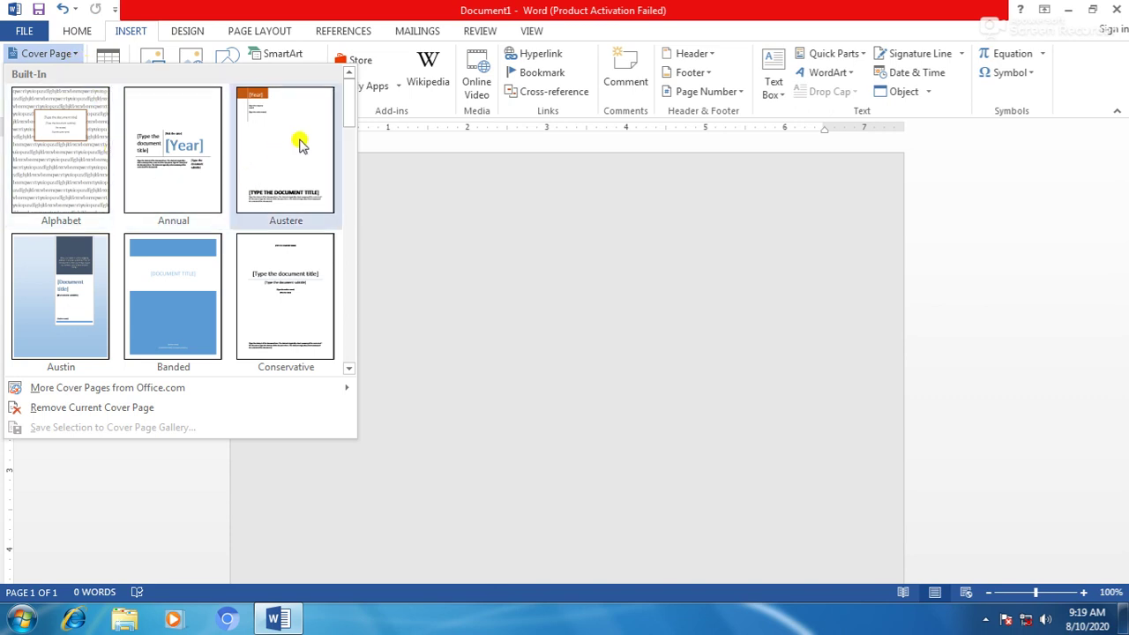
drag(347, 108, 348, 177)
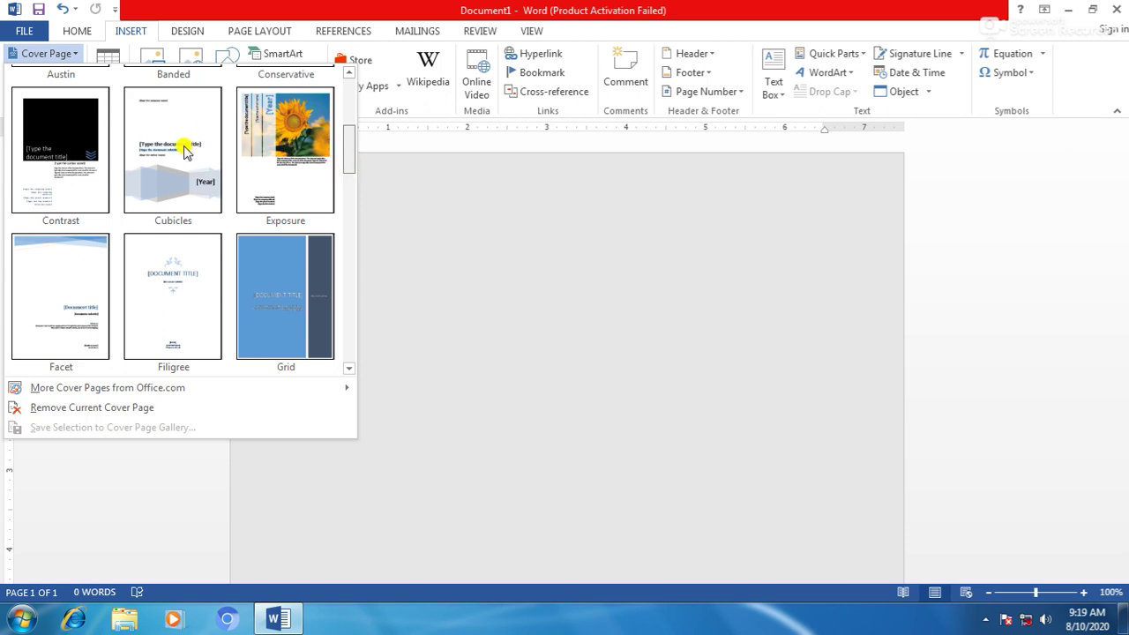
drag(347, 147, 351, 155)
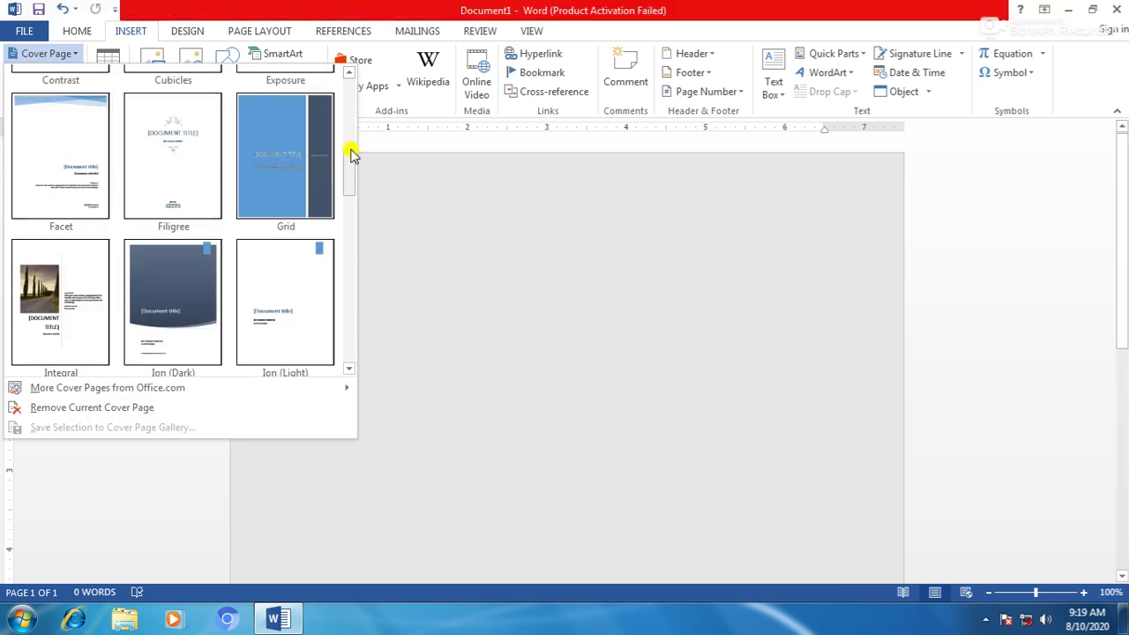
click(35, 288)
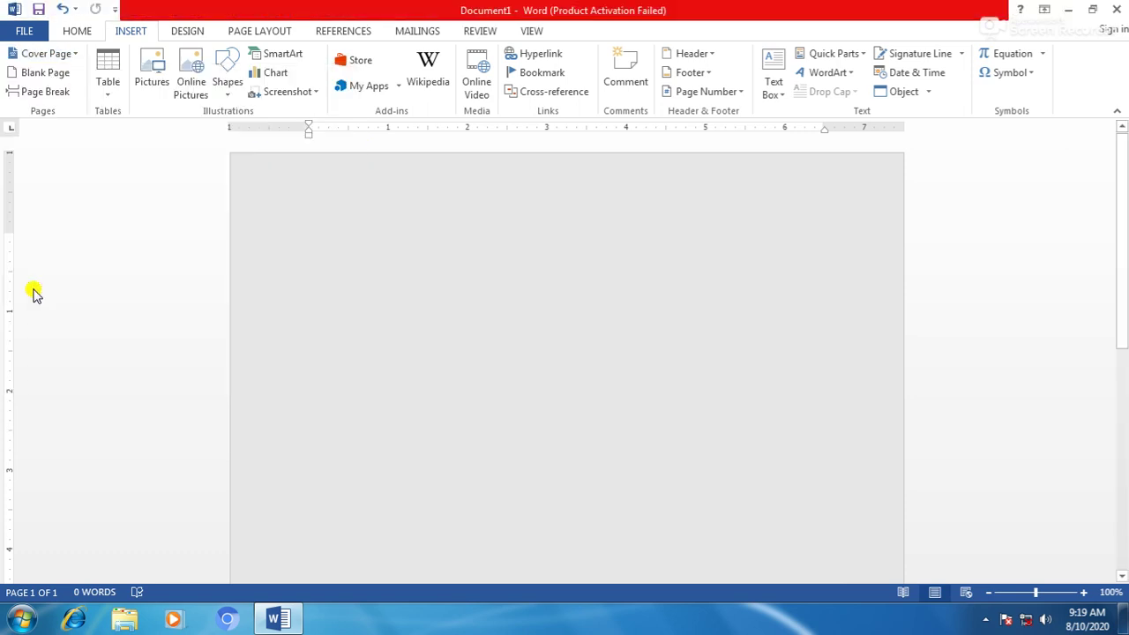
Replace the cover page's document title placeholder with "COMPUTER EDUCATION".
scroll(573, 388, down, 3)
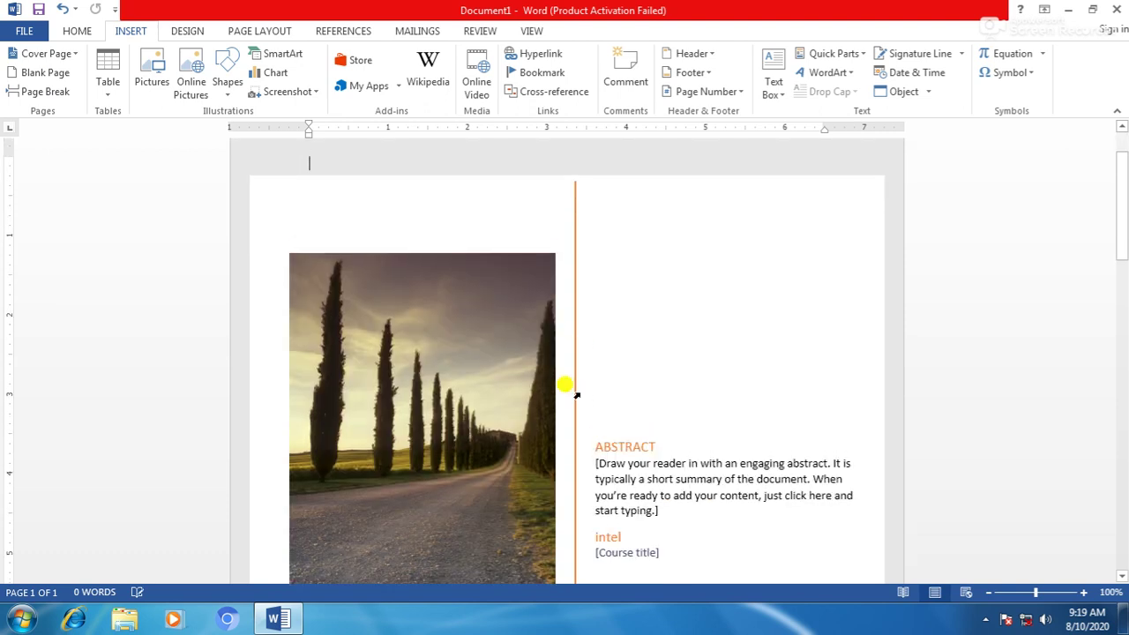
scroll(572, 388, down, 3)
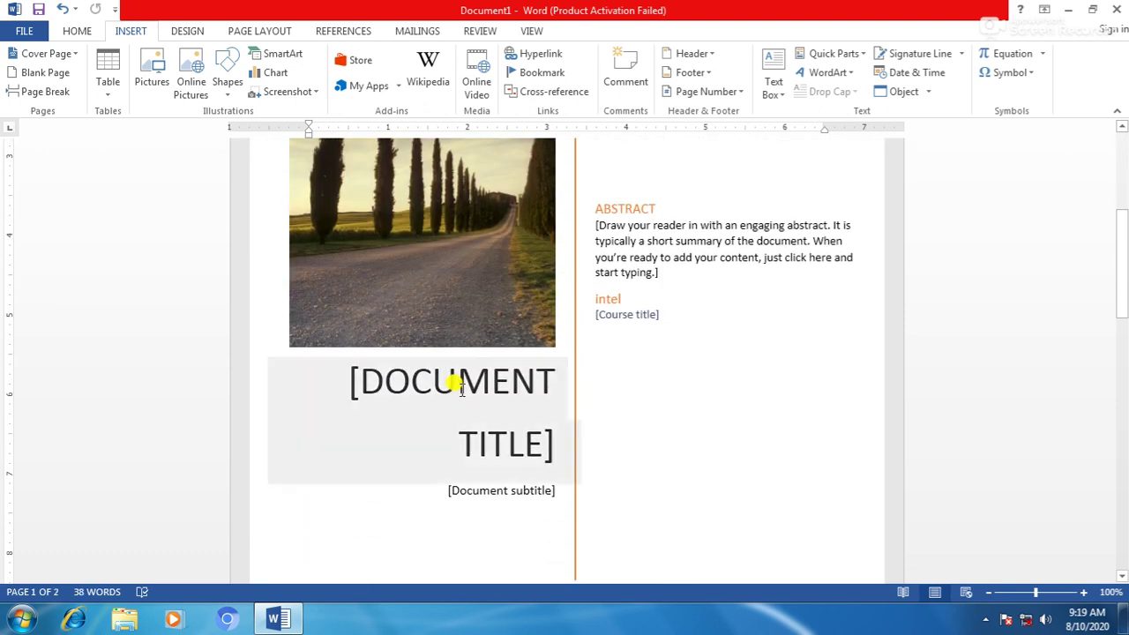
click(452, 376)
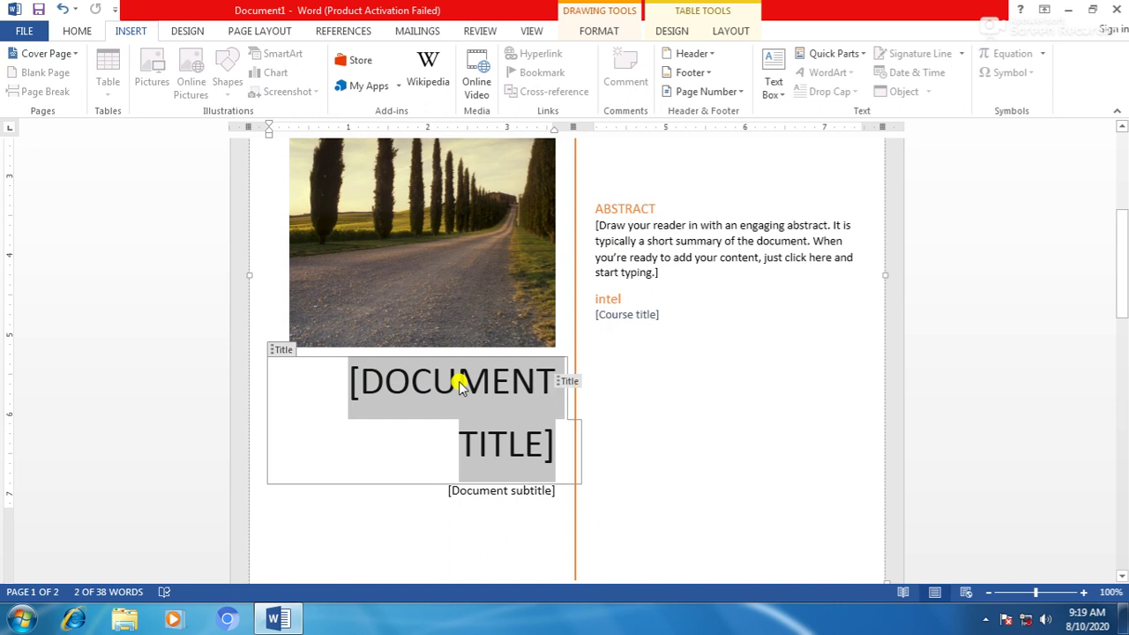
text(COMPUTER )
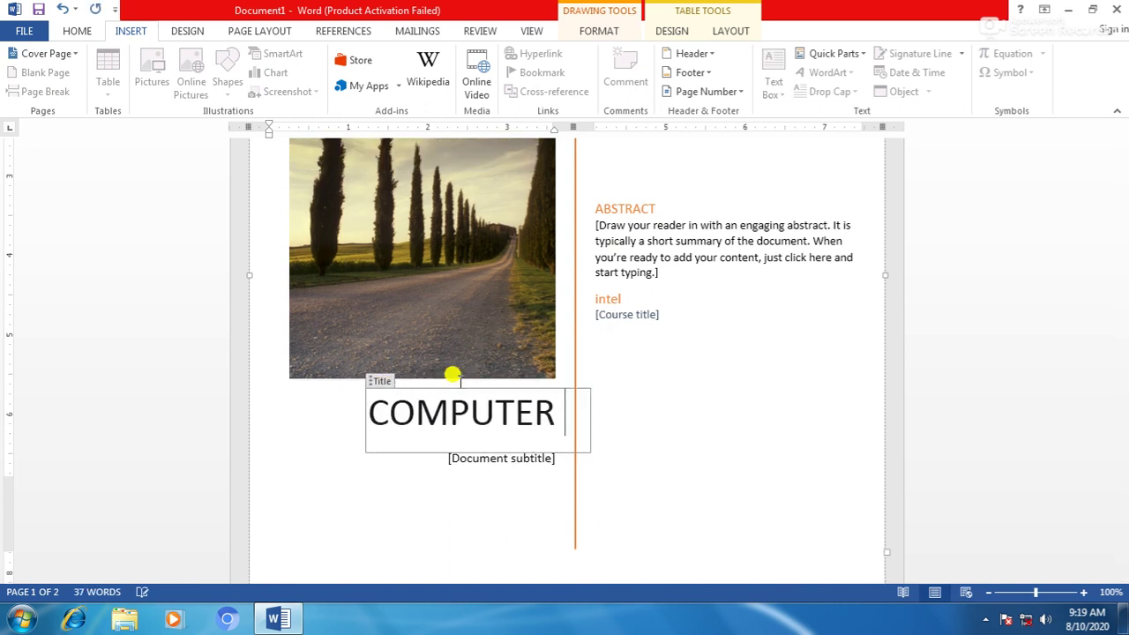
text(EDUCA)
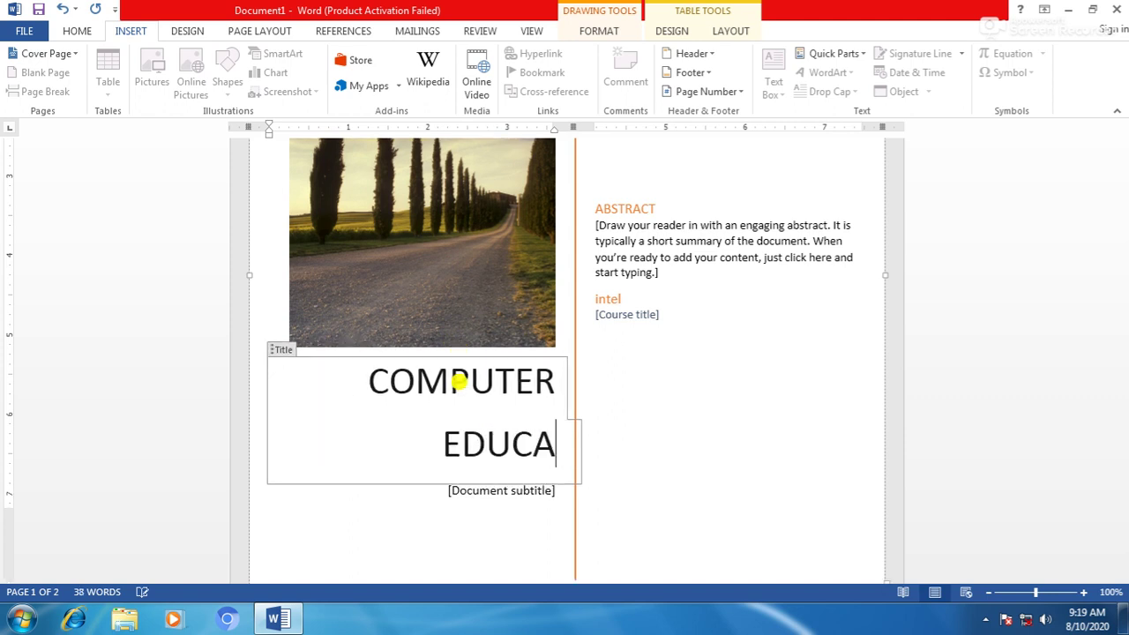
text(TION)
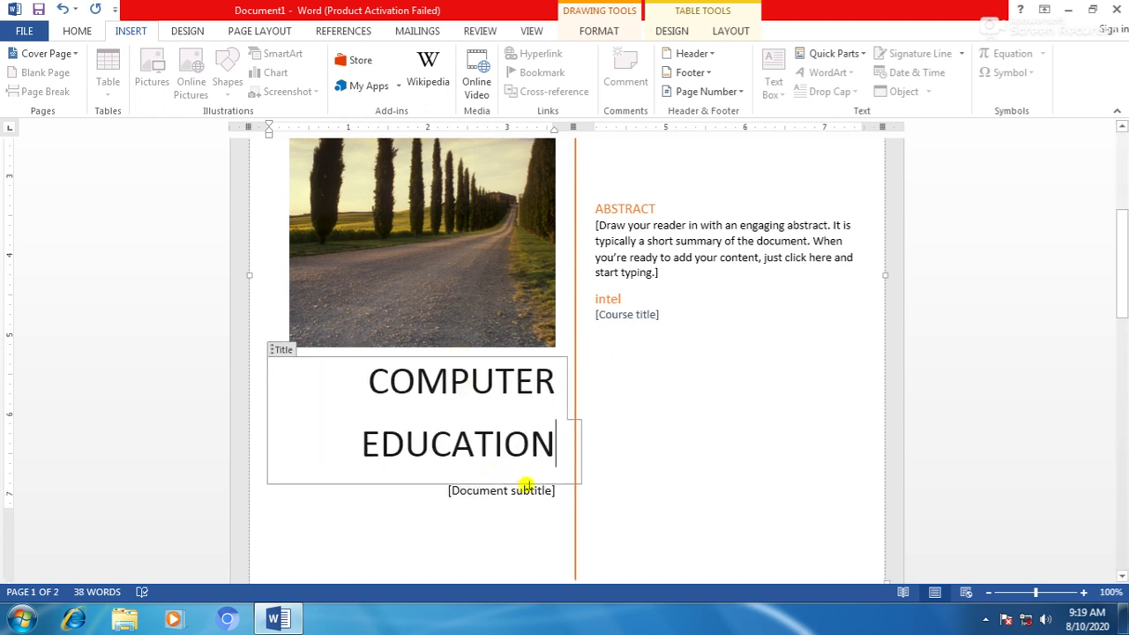
click(529, 490)
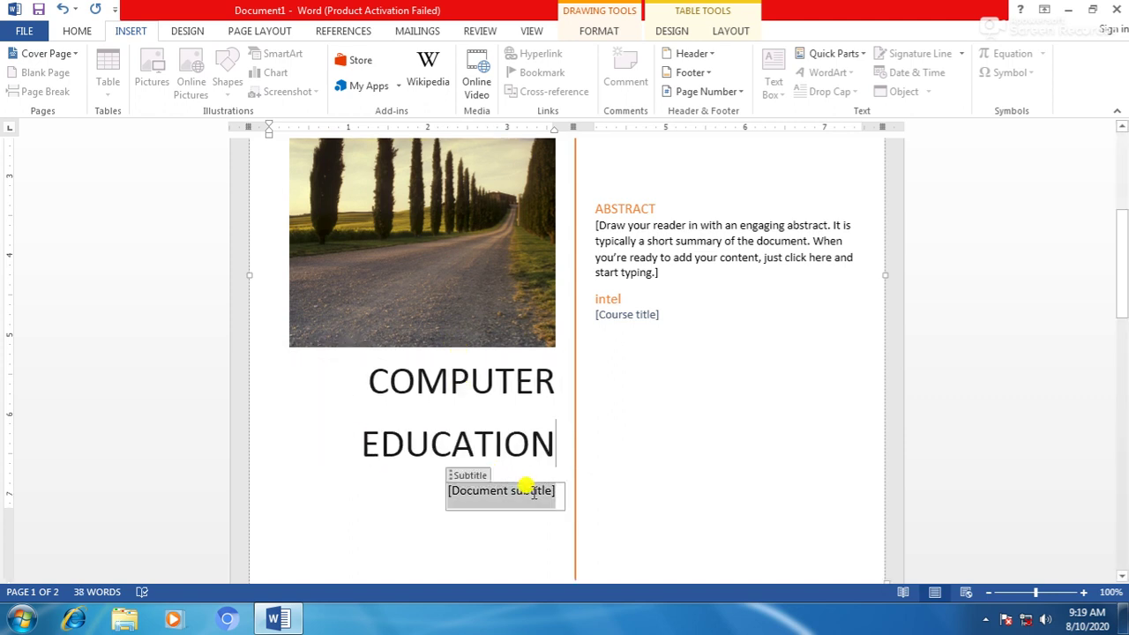
click(495, 283)
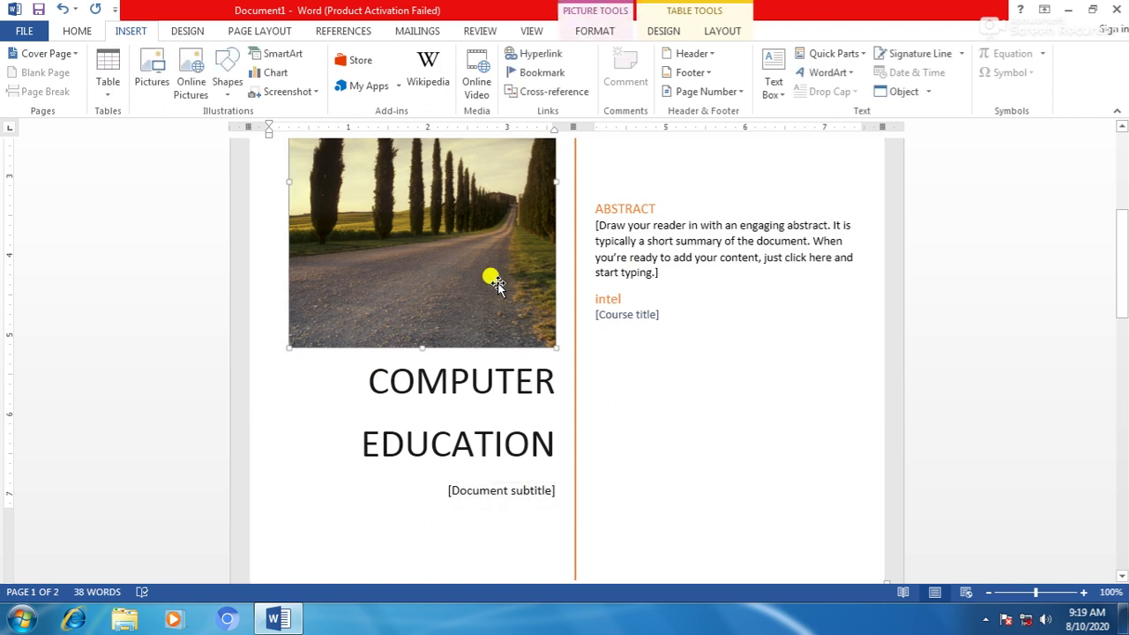
Insert a blank page from the start of page 2, after the cover page.
drag(1123, 252, 1100, 339)
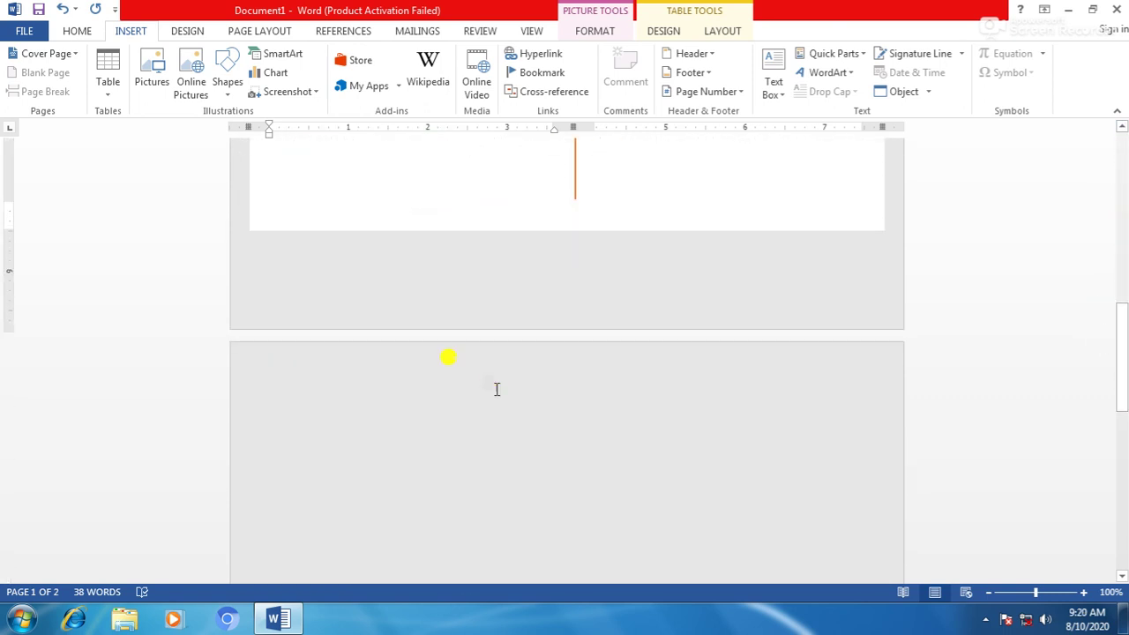
click(309, 395)
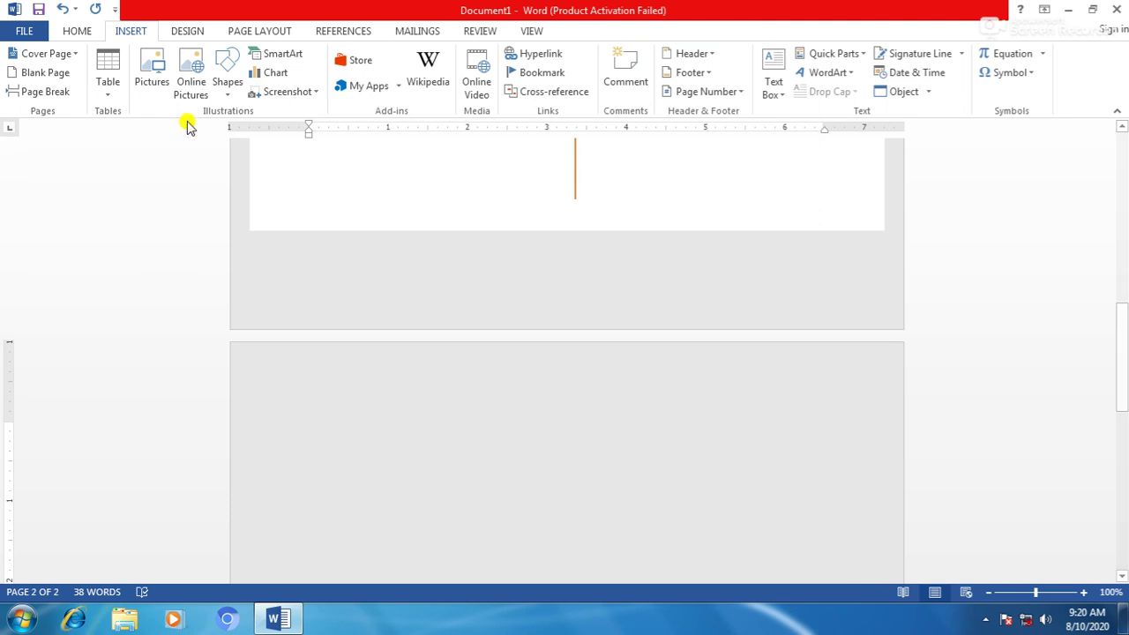
click(67, 75)
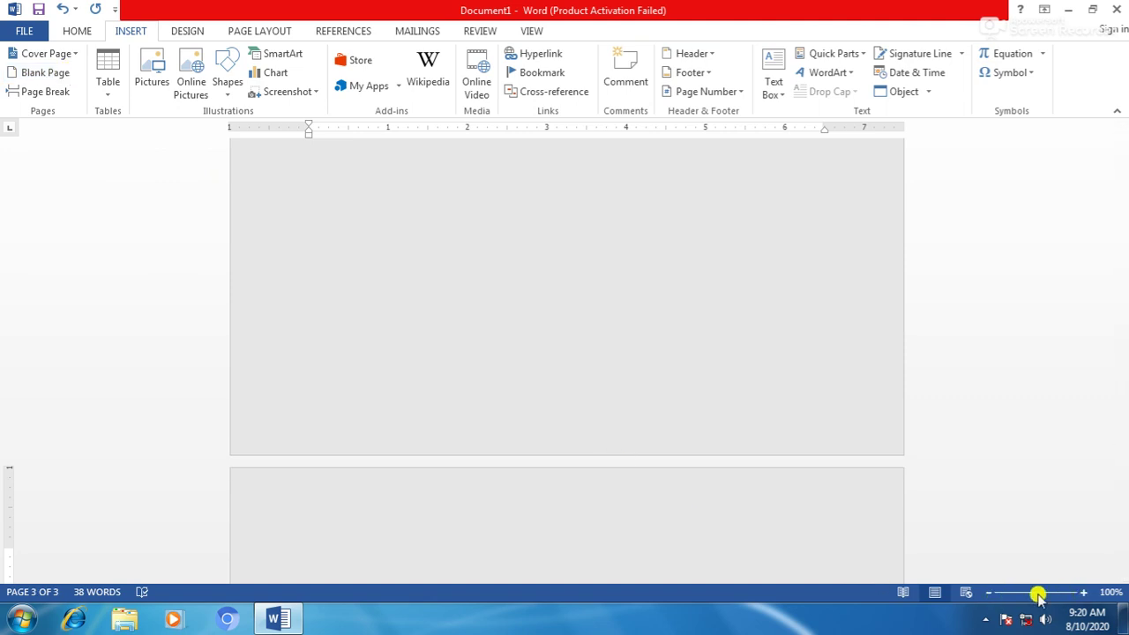
scroll(580, 436, down, 3)
scroll(580, 435, up, 3)
scroll(580, 435, down, 4)
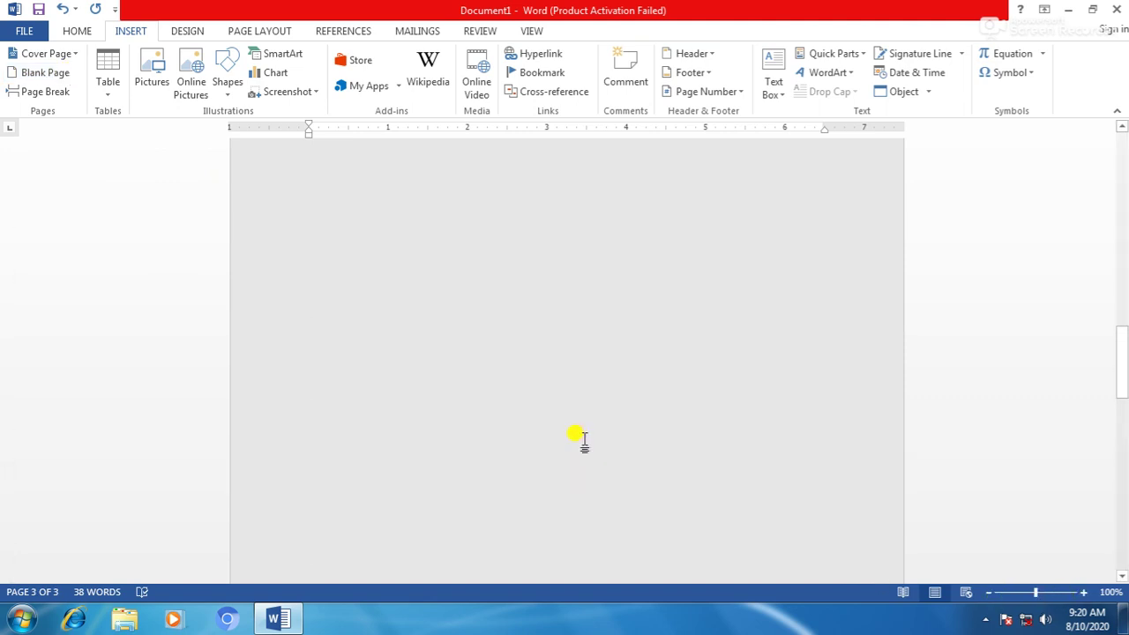
Generate sample paragraphs at the beginning of page 2 with =rand().
scroll(580, 436, up, 2)
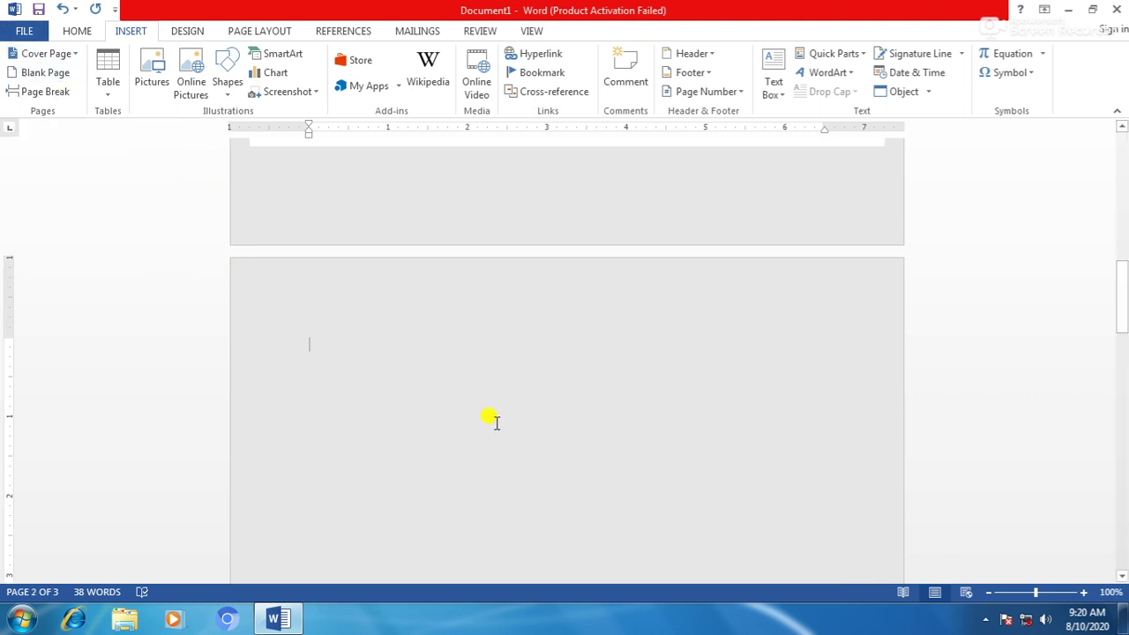
text(=rand)
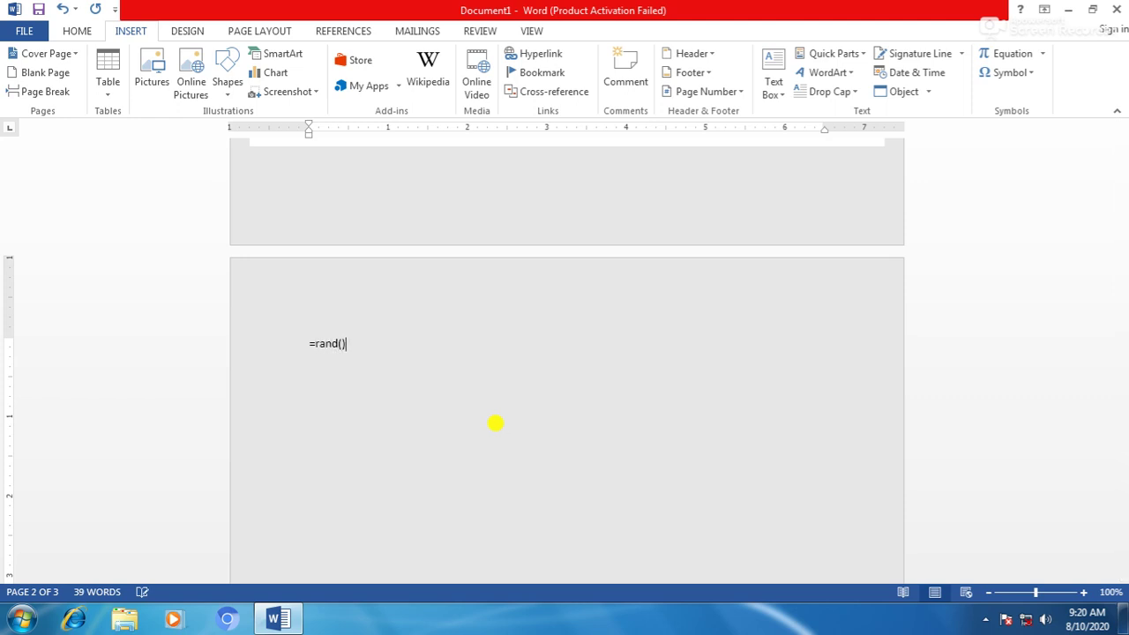
text(())
key(Return)
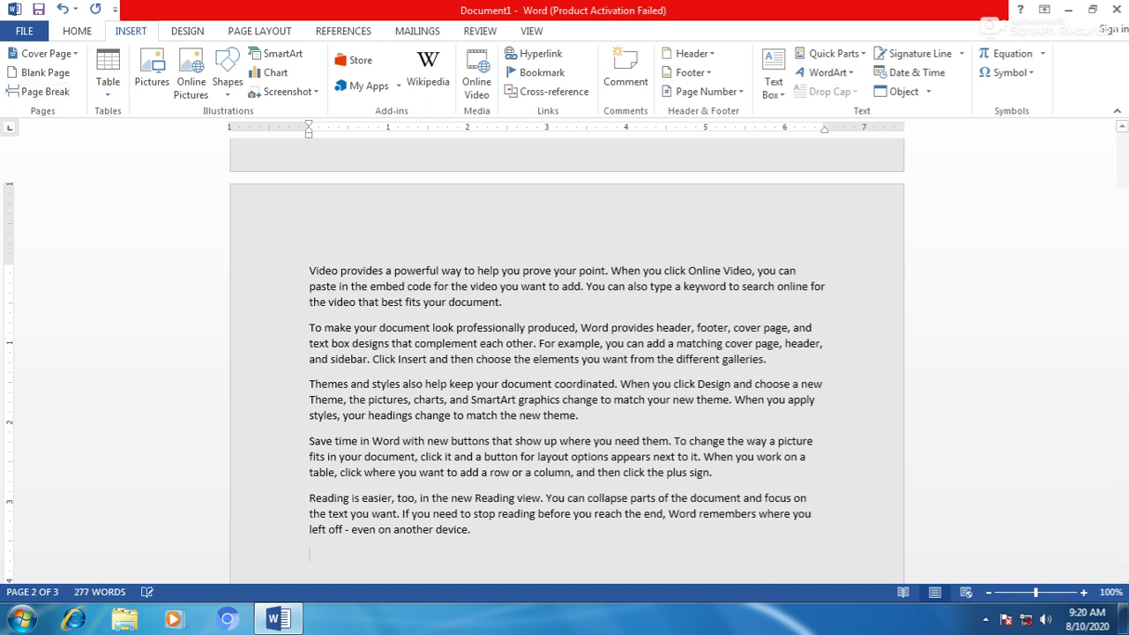
Select all the generated sample paragraphs and increase their font size by four increments so the text runs onto the following page.
double_click(300, 268)
drag(427, 334, 484, 539)
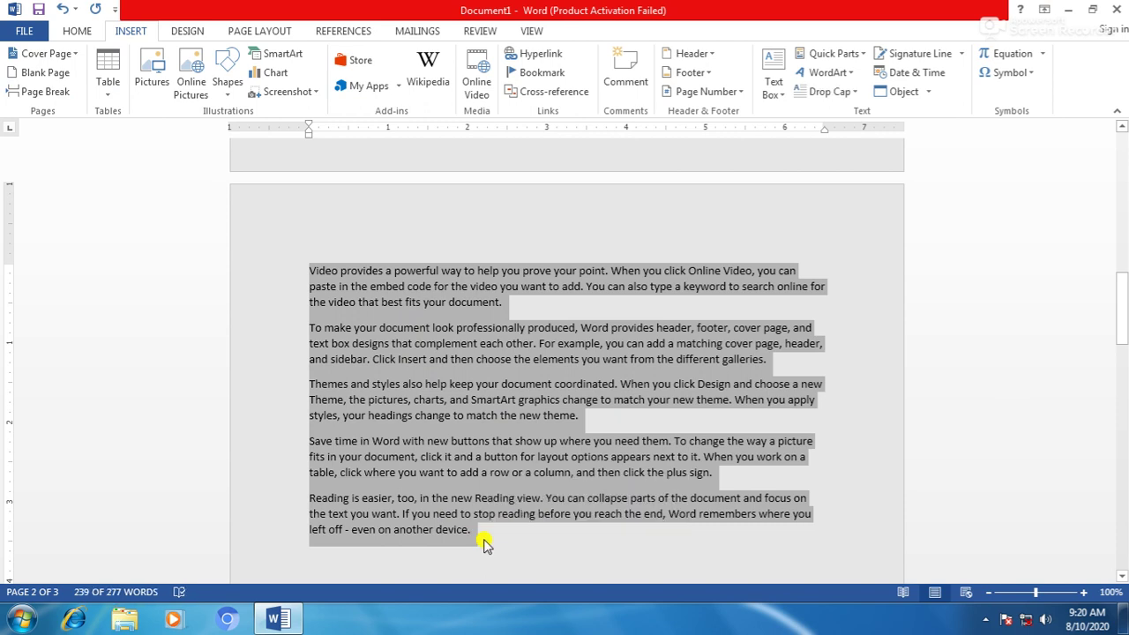
key(ctrl+shift+period)
key(ctrl+shift+period)
key(ctrl+shift+period)
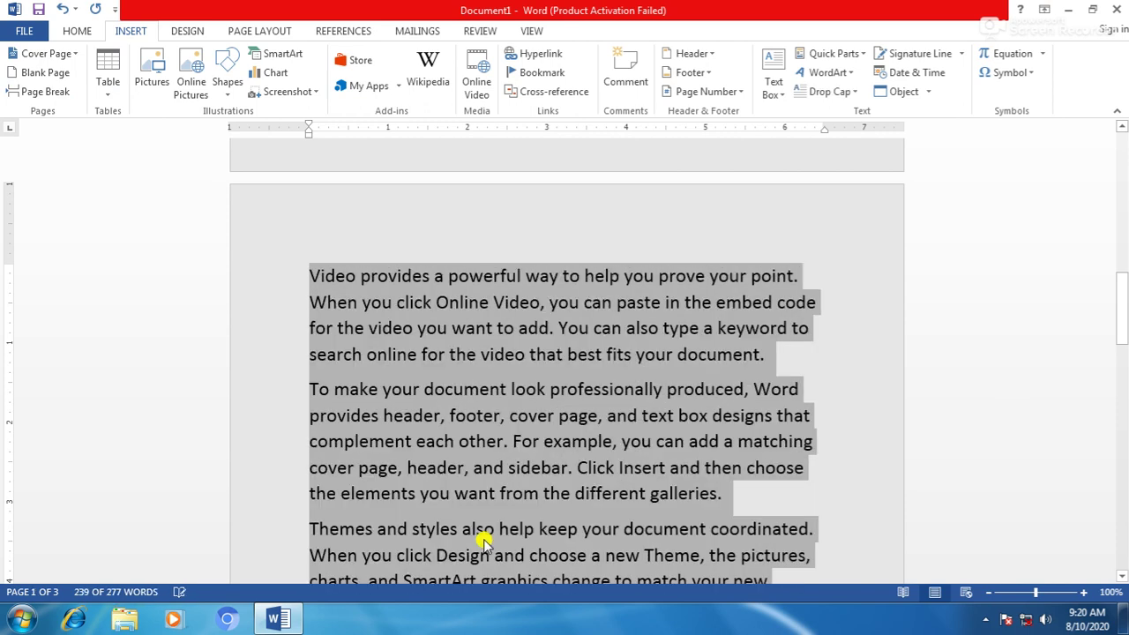
scroll(557, 396, down, 3)
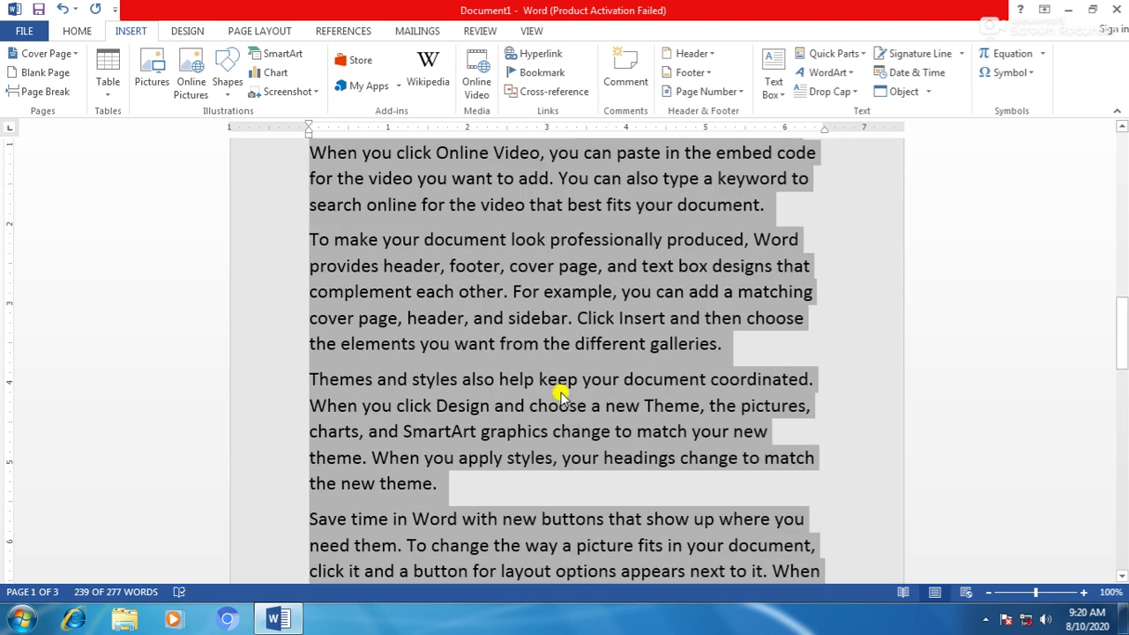
scroll(560, 395, down, 5)
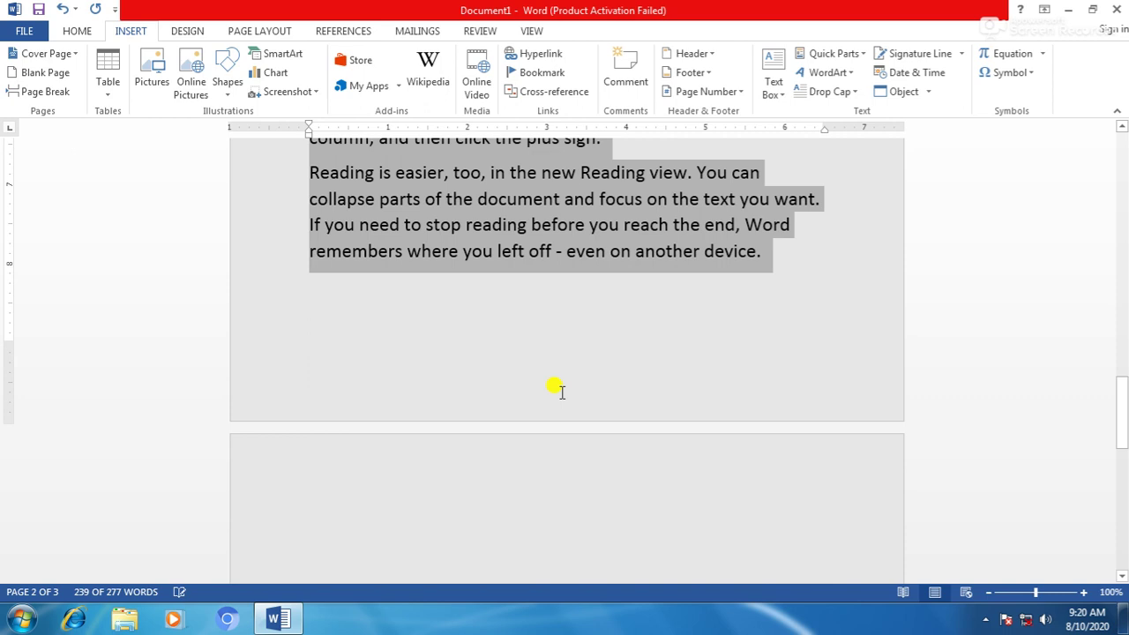
key(ctrl+shift+period)
scroll(534, 426, down, 2)
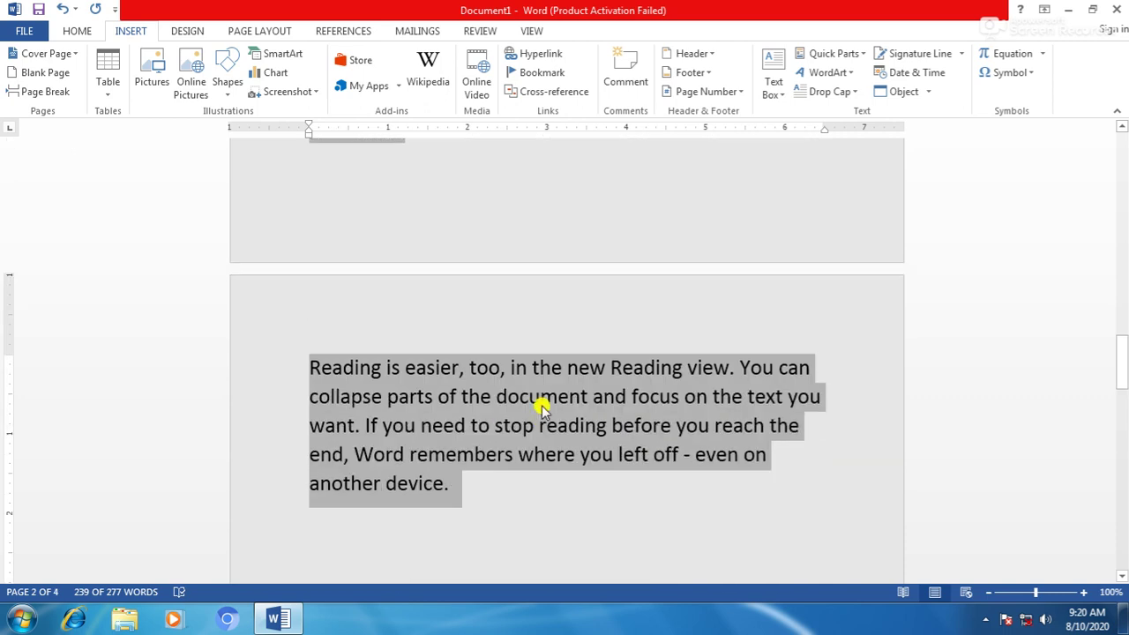
Add the text "Chapter 2" at the beginning of page 4, after the sample text.
click(515, 484)
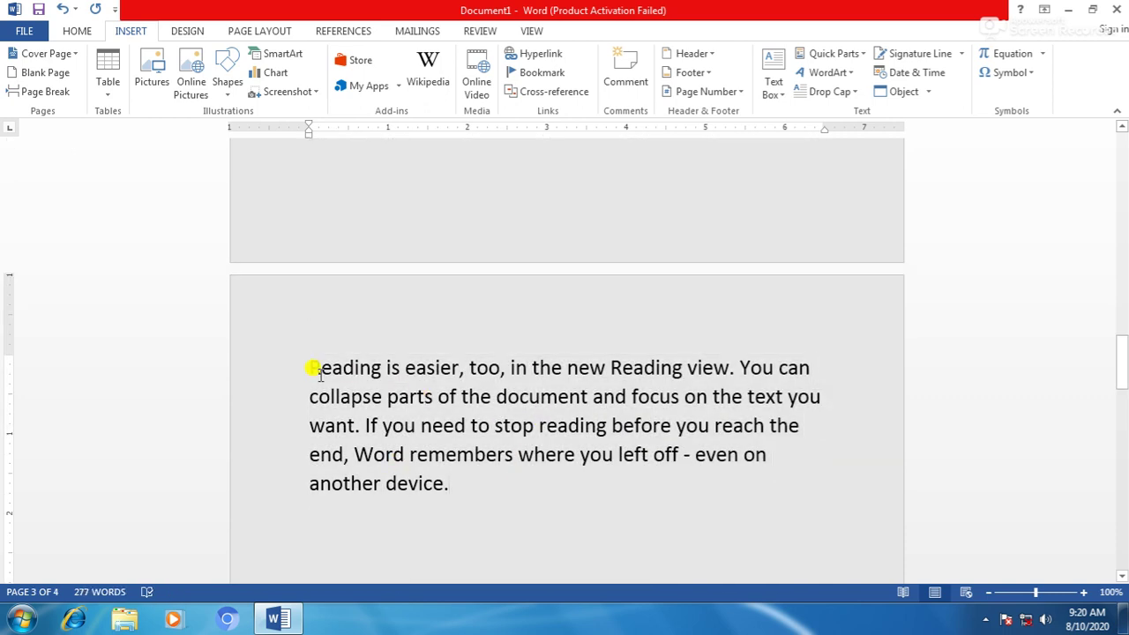
click(295, 366)
scroll(521, 485, down, 2)
click(507, 444)
scroll(507, 444, down, 5)
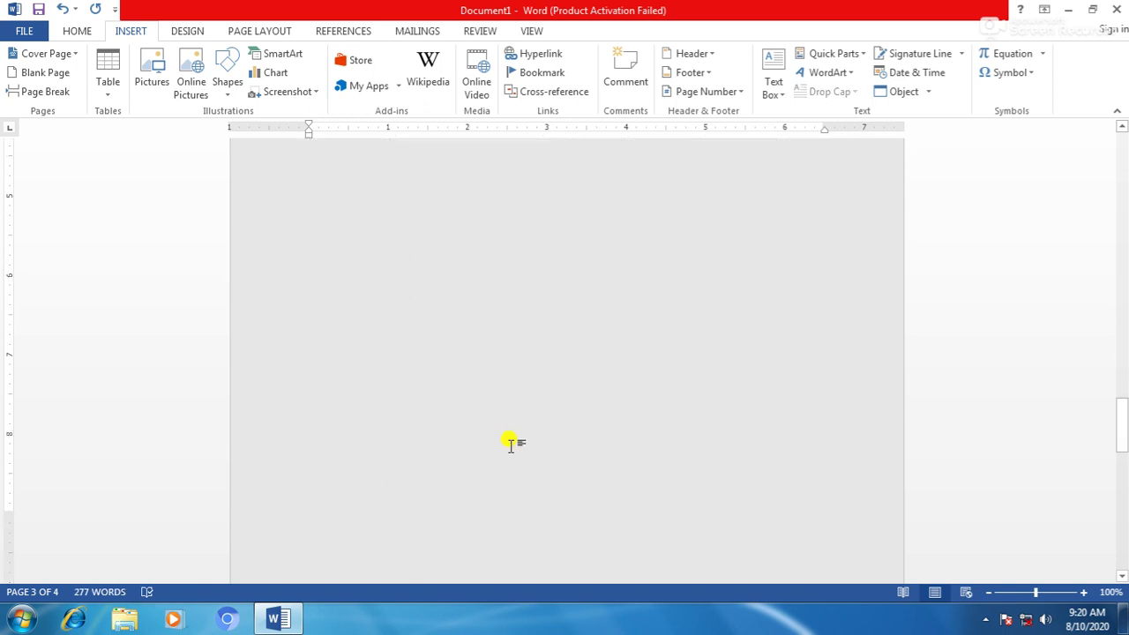
scroll(508, 443, up, 4)
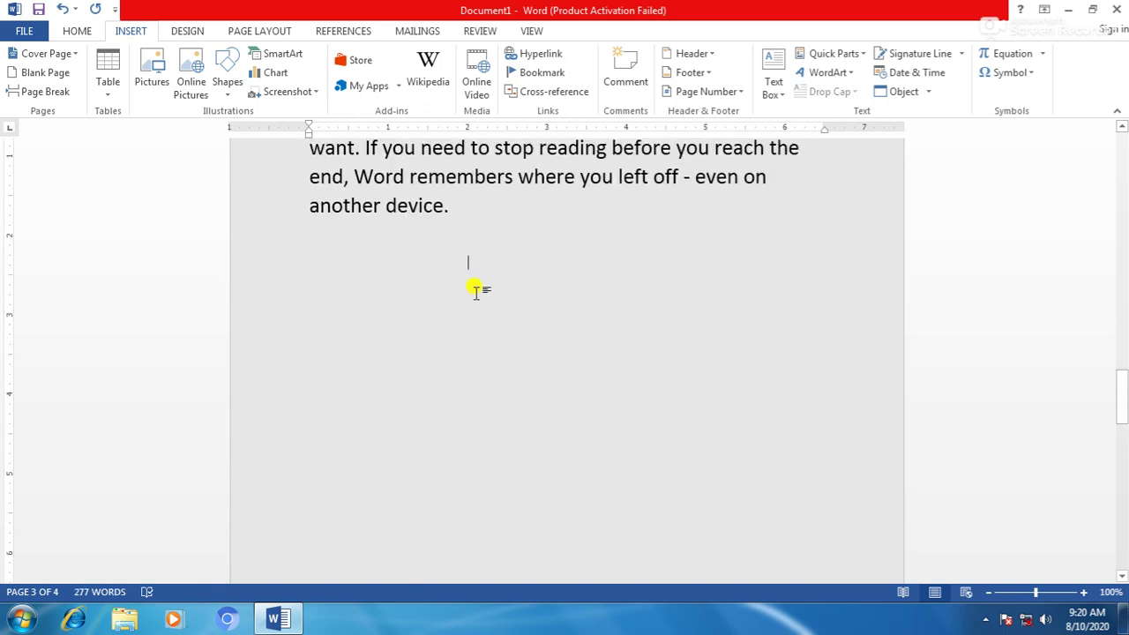
scroll(477, 278, down, 5)
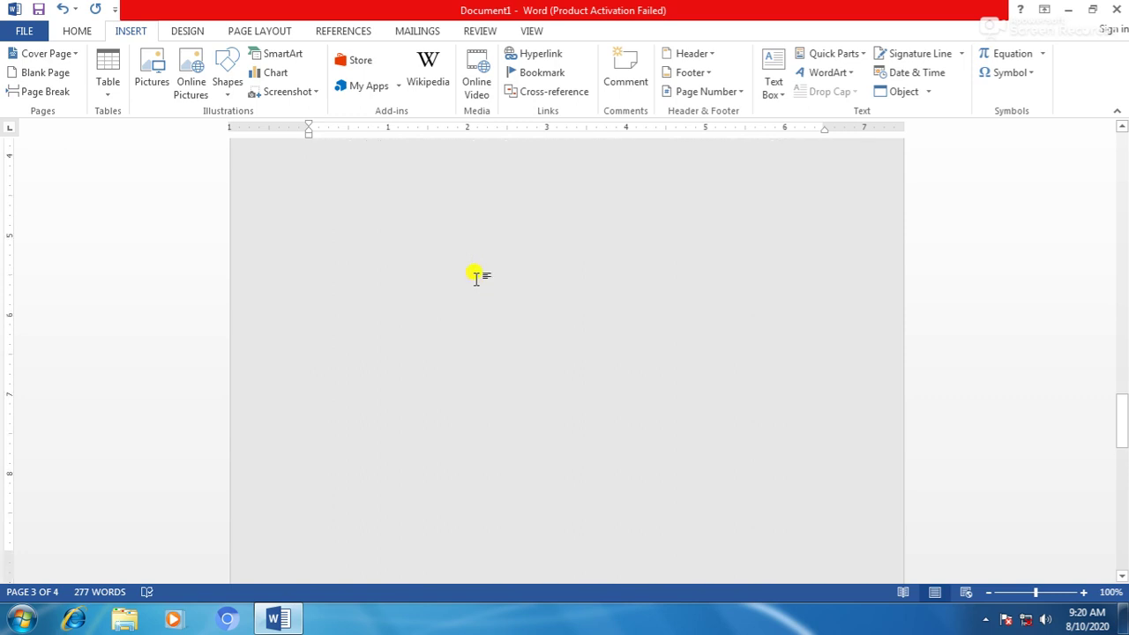
click(386, 359)
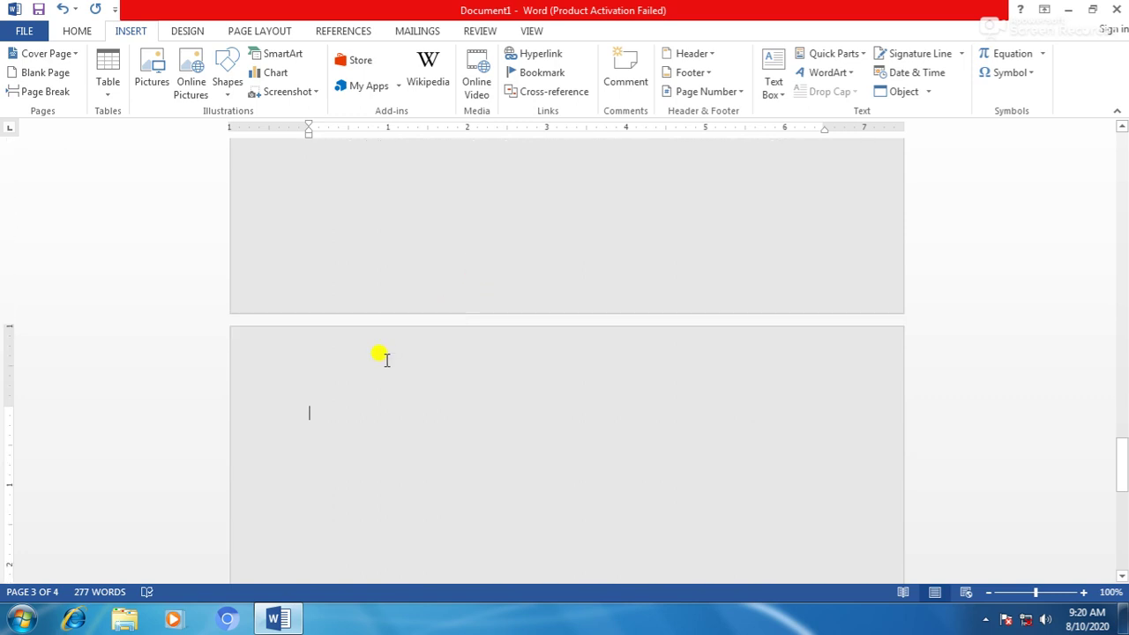
text(chapter )
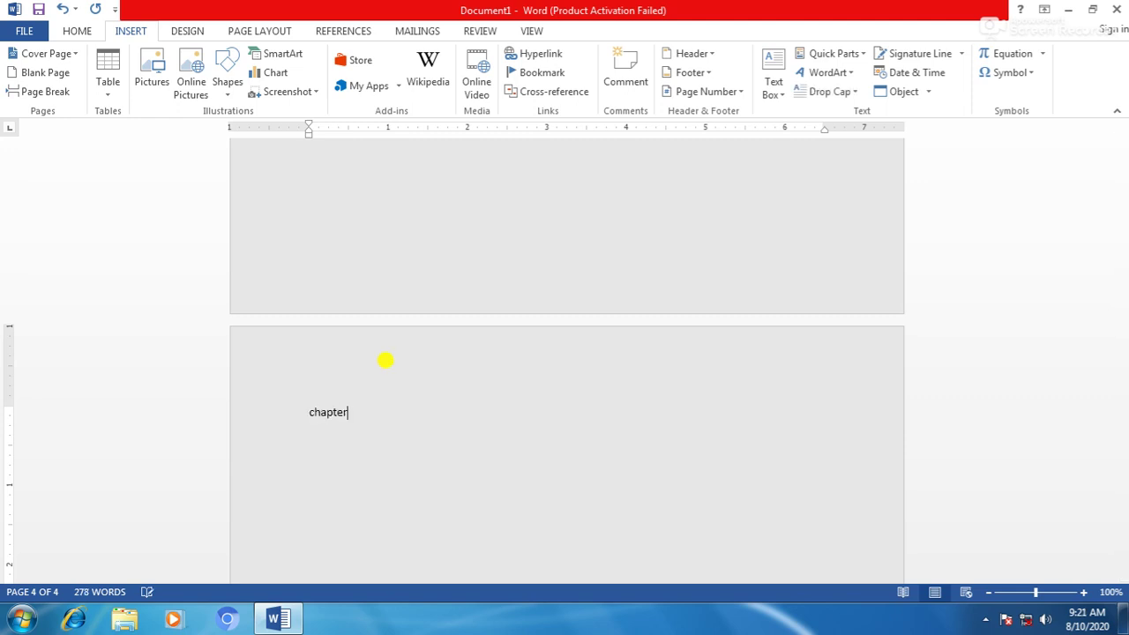
text(2)
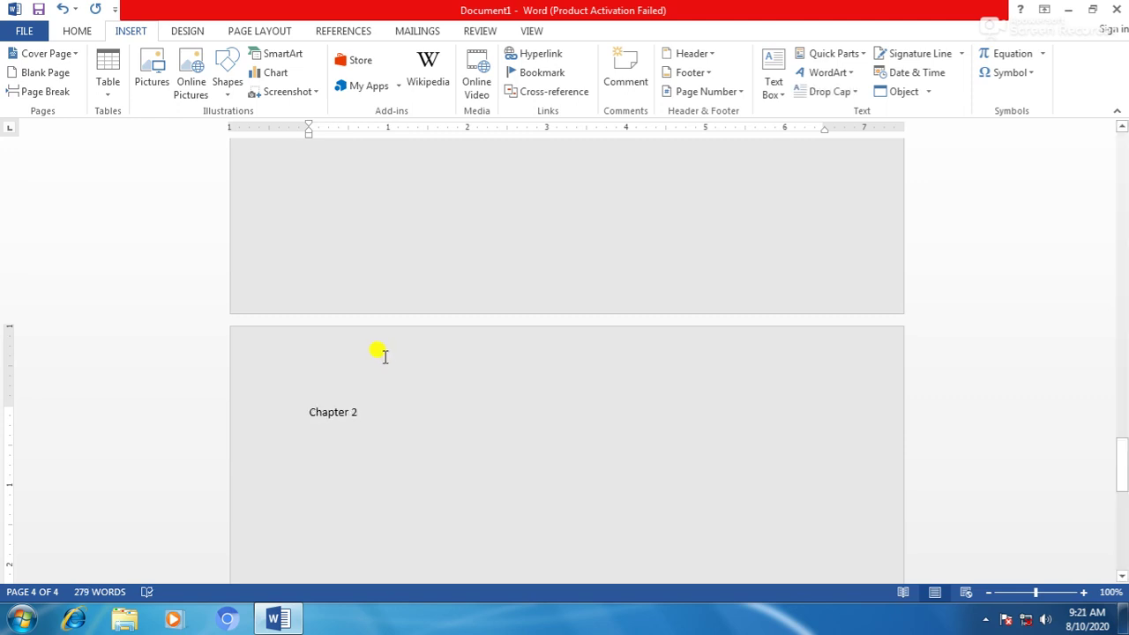
Insert a page break before the "Save time in Word" paragraph on page 2.
scroll(415, 392, up, 2)
scroll(414, 393, up, 8)
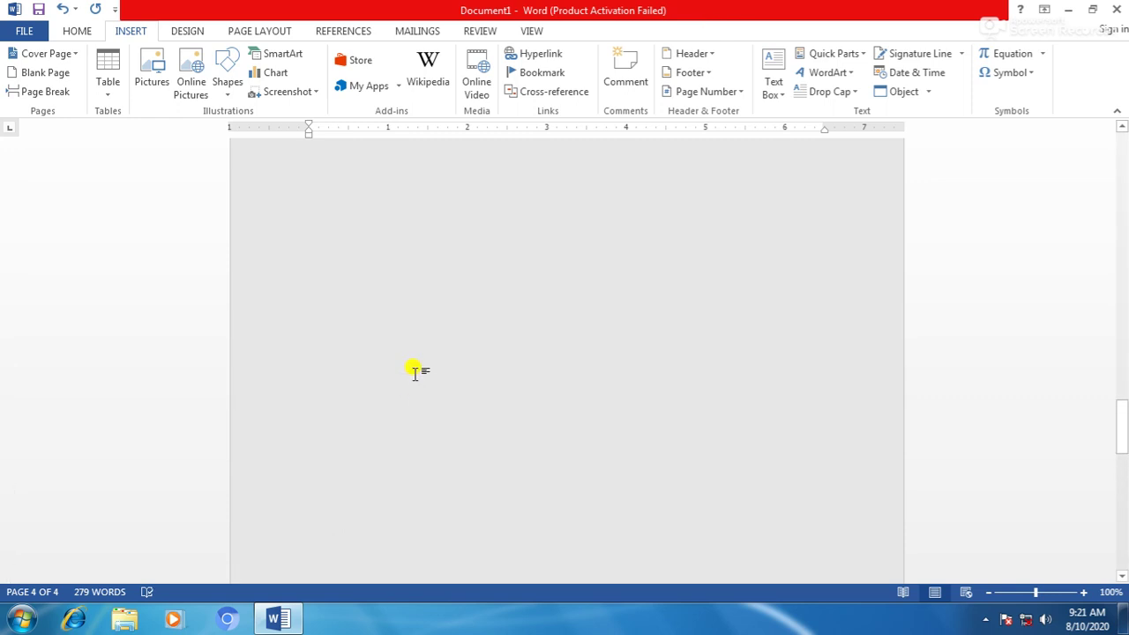
click(497, 330)
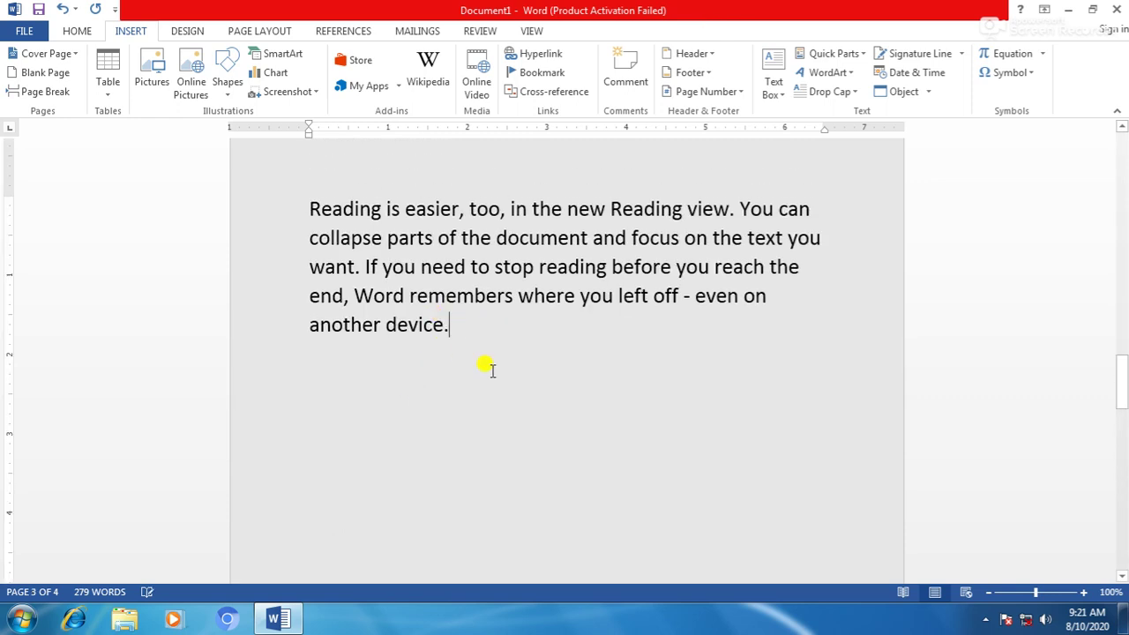
scroll(490, 369, up, 3)
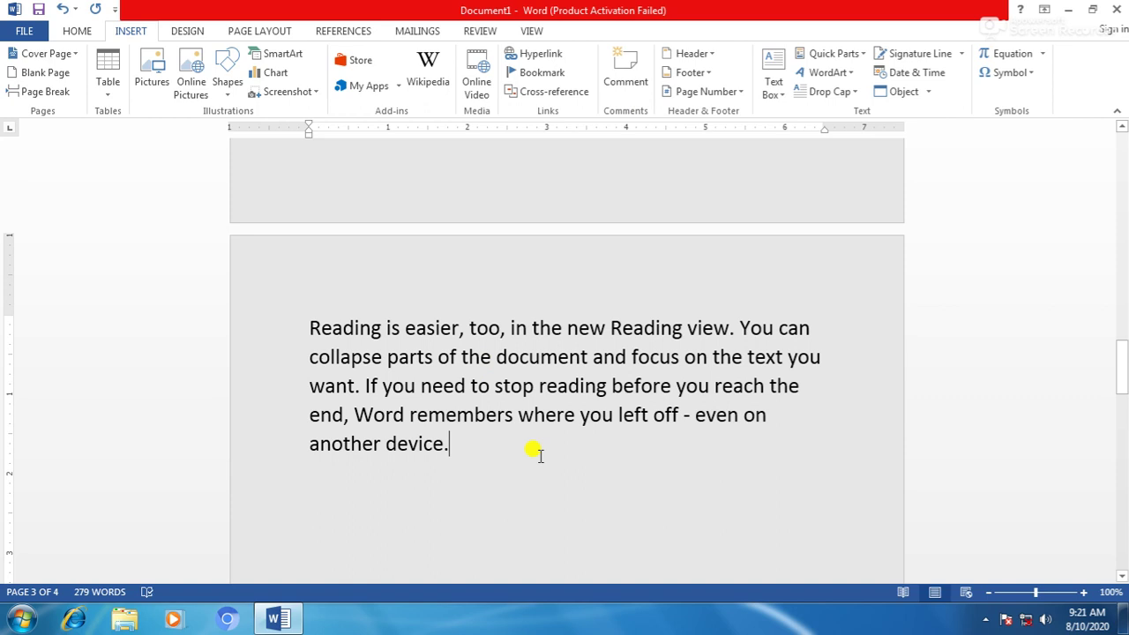
scroll(519, 449, down, 3)
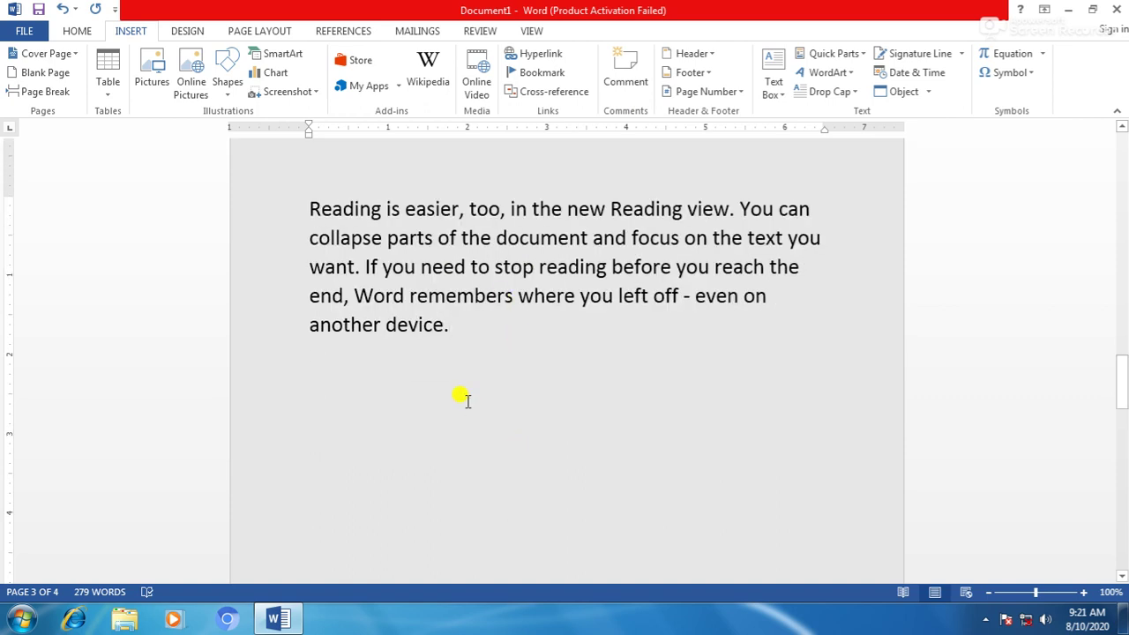
scroll(466, 399, up, 12)
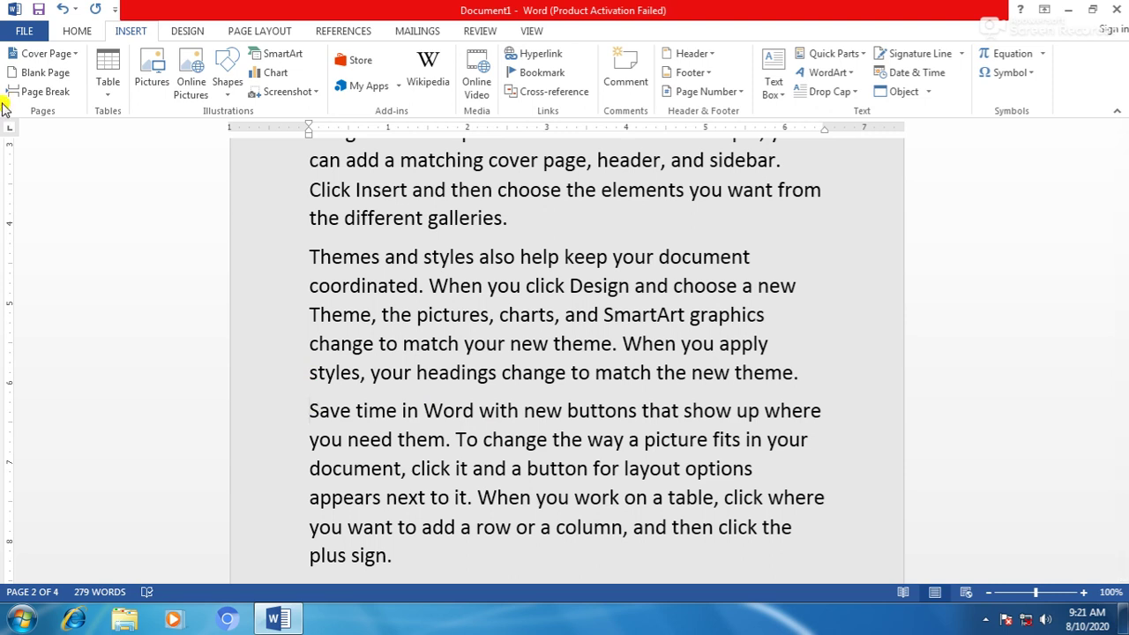
click(35, 91)
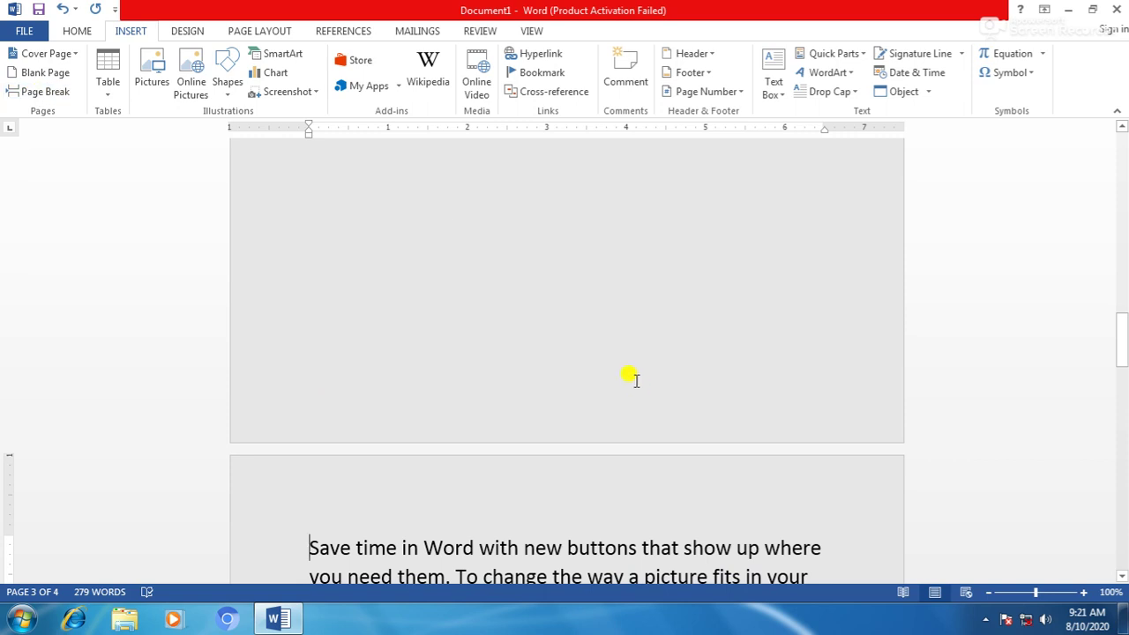
Show the formatting marks and examine the page break mark below the last paragraph on page 2.
scroll(630, 378, up, 5)
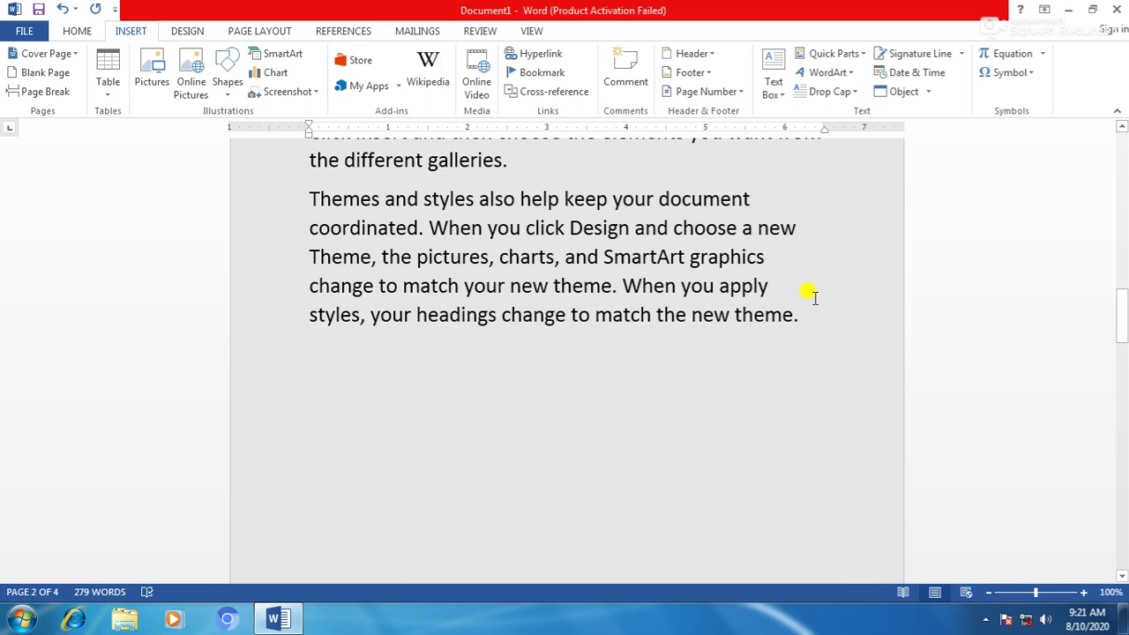
scroll(788, 298, down, 5)
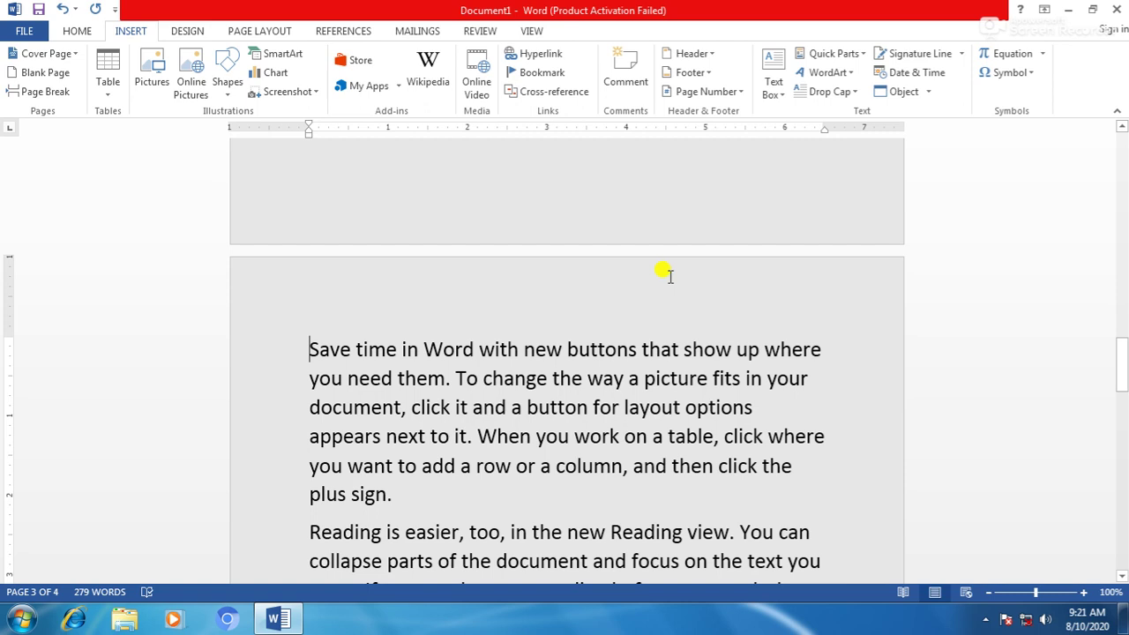
scroll(564, 371, up, 5)
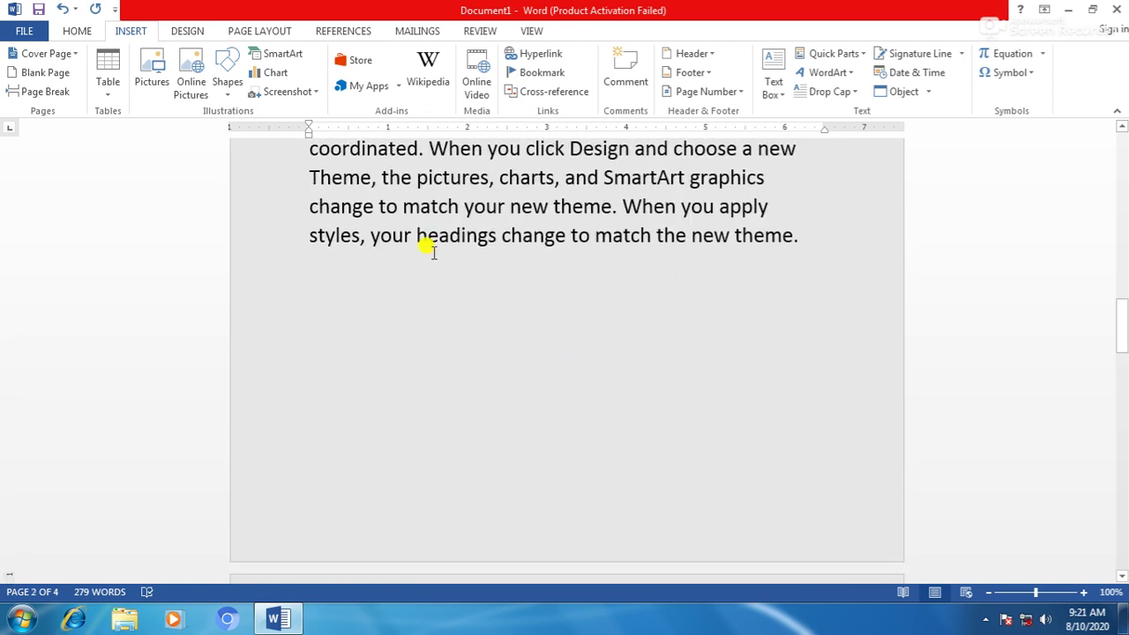
click(89, 32)
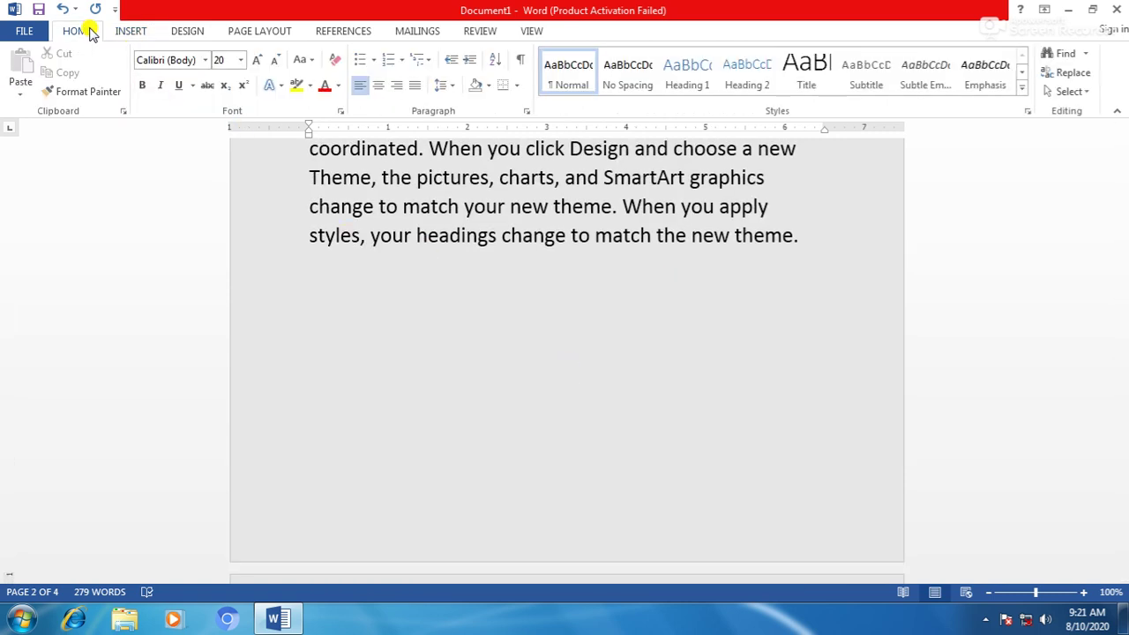
click(521, 67)
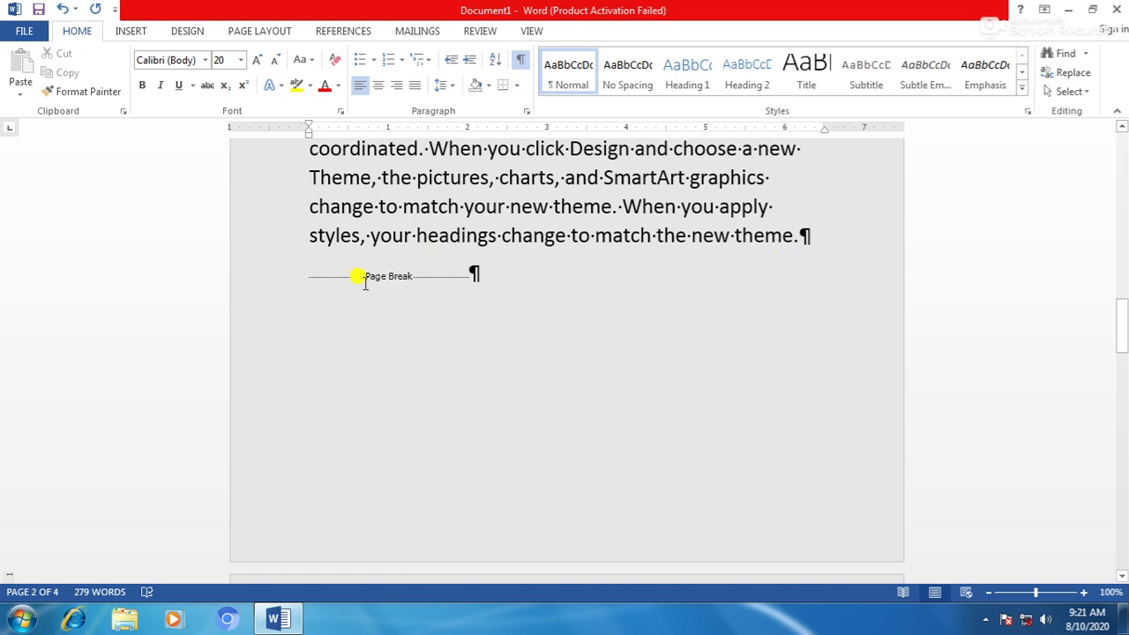
scroll(503, 279, down, 1)
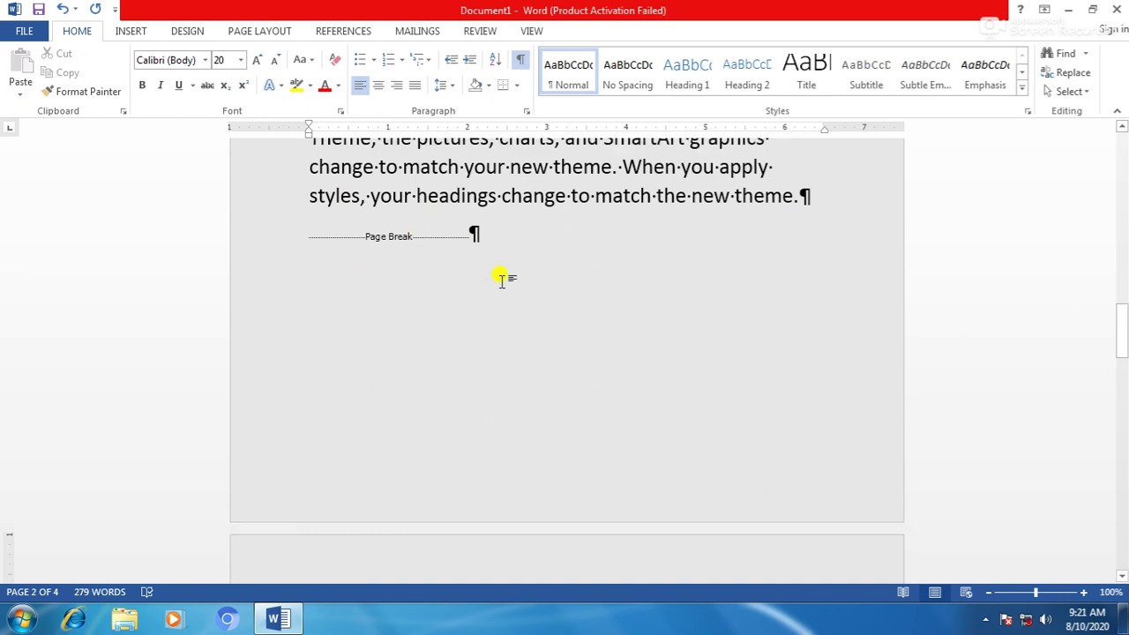
scroll(503, 279, up, 1)
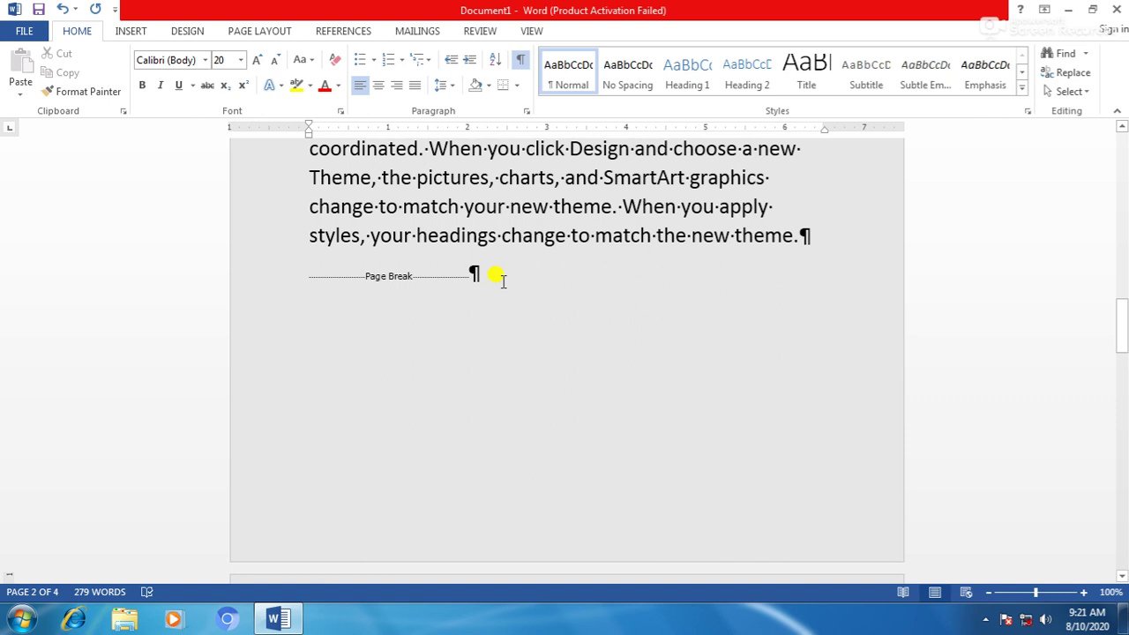
Try entering "nbm" after the page break mark on page 2 and delete it again.
click(501, 280)
text(nbm)
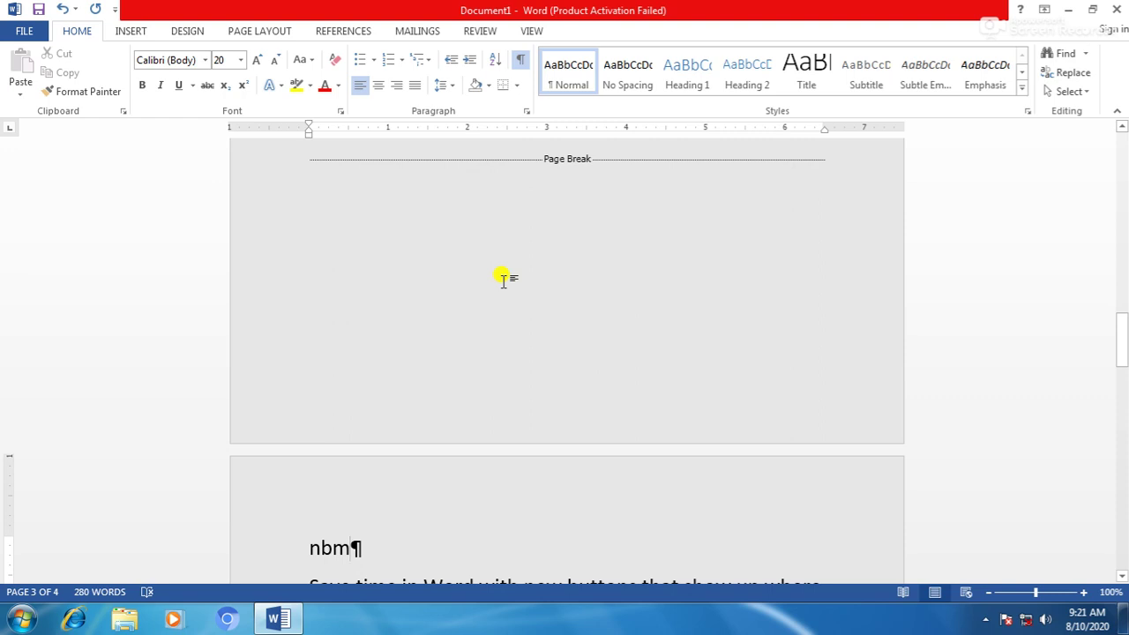
key(BackSpace)
key(BackSpace)
key(BackSpace)
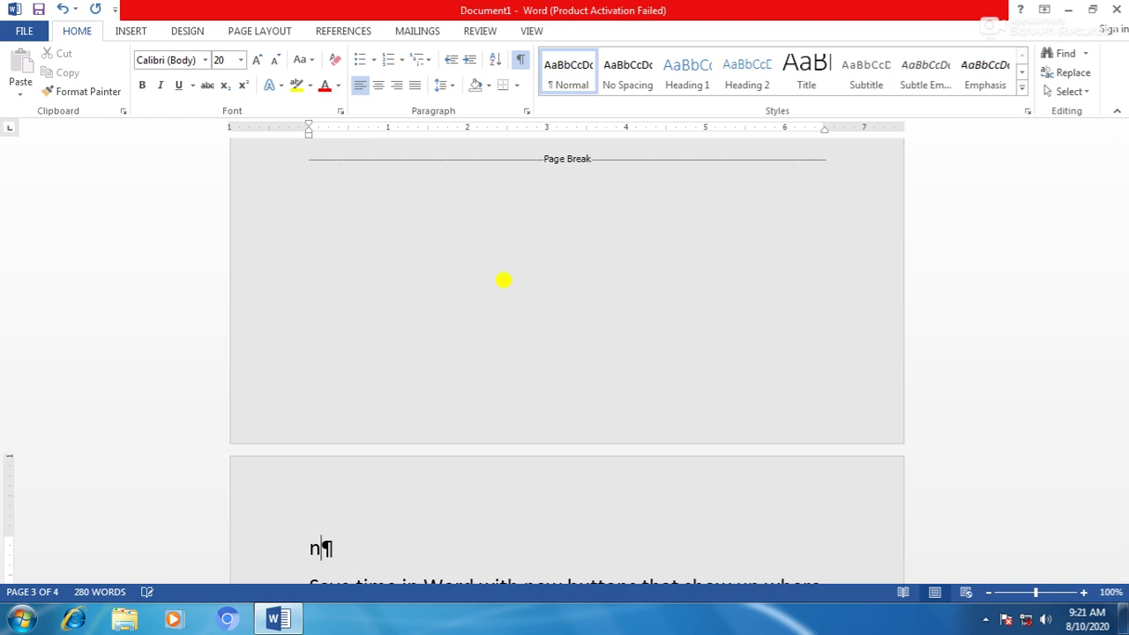
Check the text on both sides of the page break, and hide the formatting marks.
scroll(515, 300, up, 3)
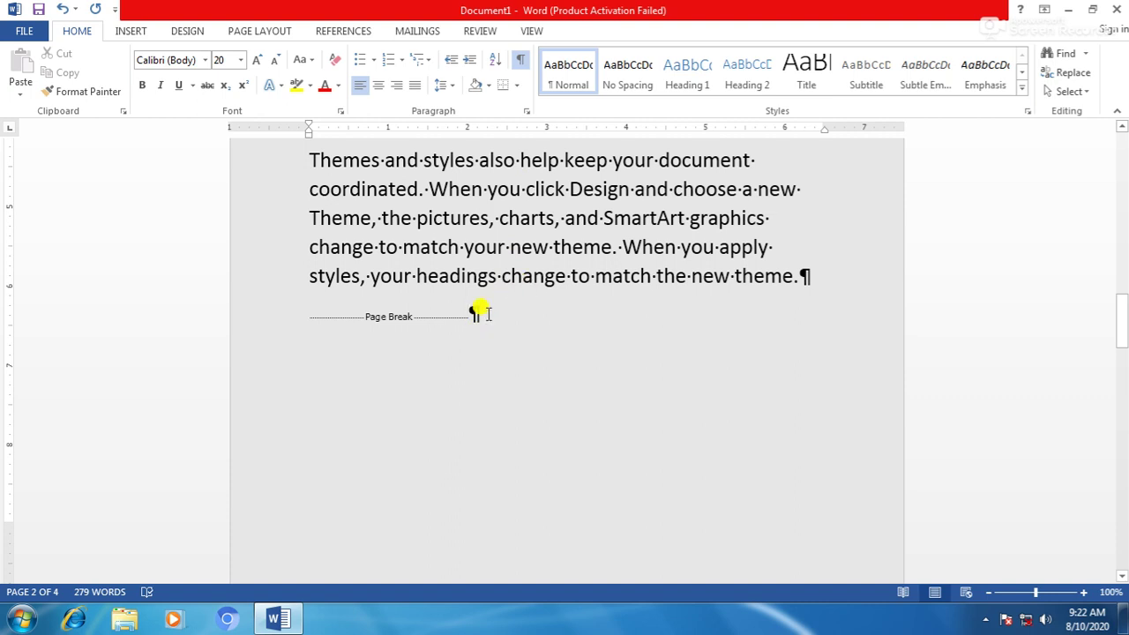
scroll(485, 311, down, 3)
scroll(441, 217, down, 3)
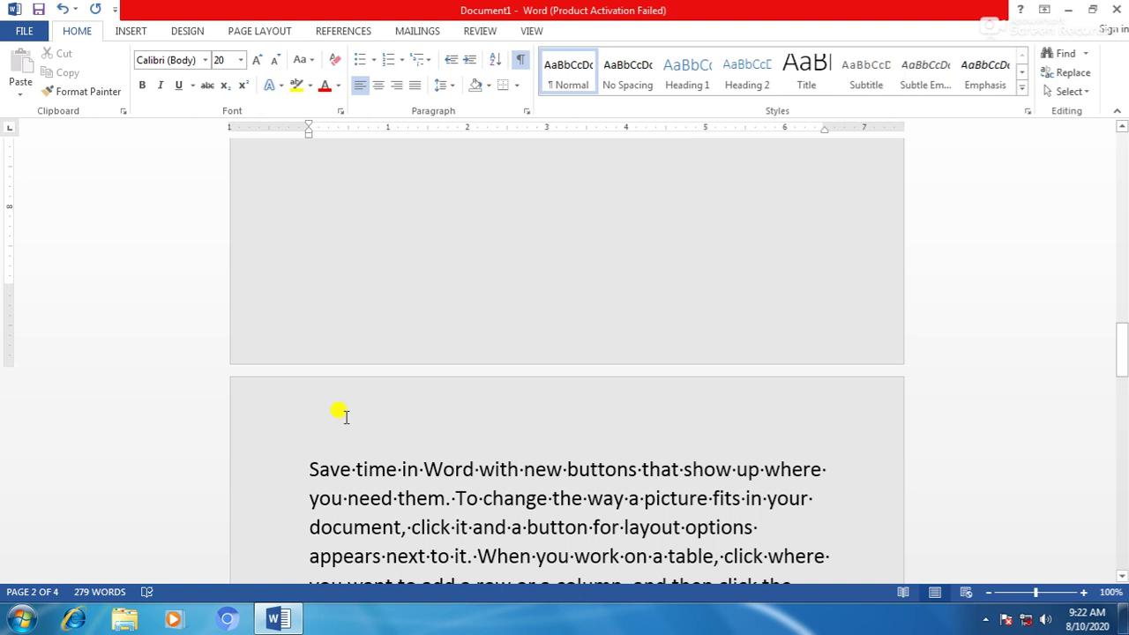
scroll(353, 416, up, 2)
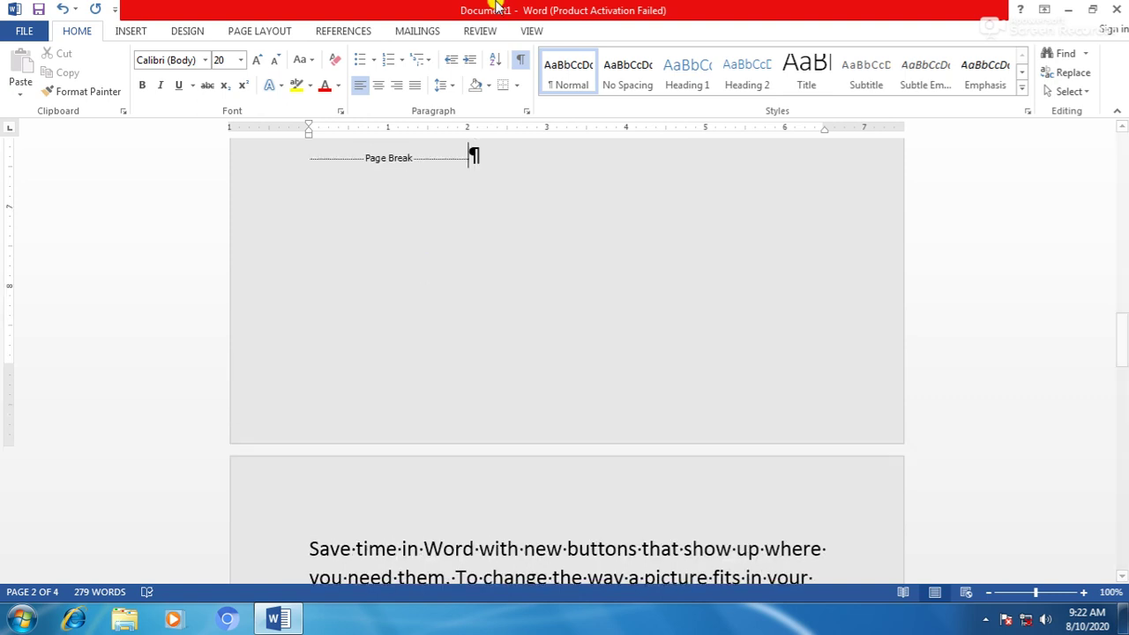
click(519, 62)
scroll(466, 247, up, 8)
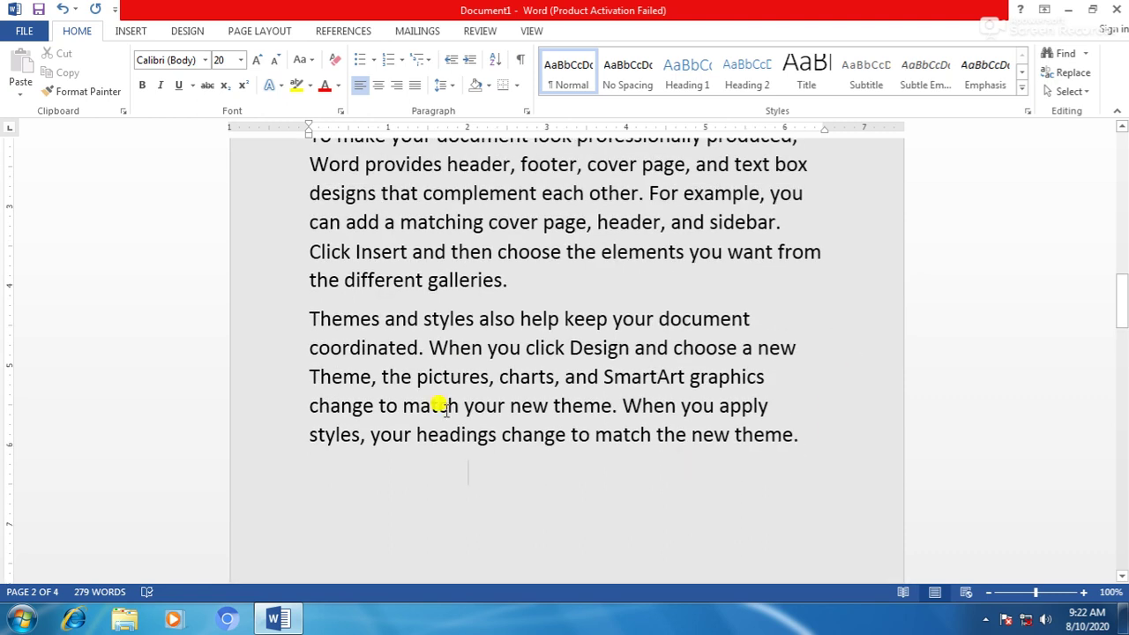
Enter the test text "nbm" at the hidden page break and remove it again.
text(nbm)
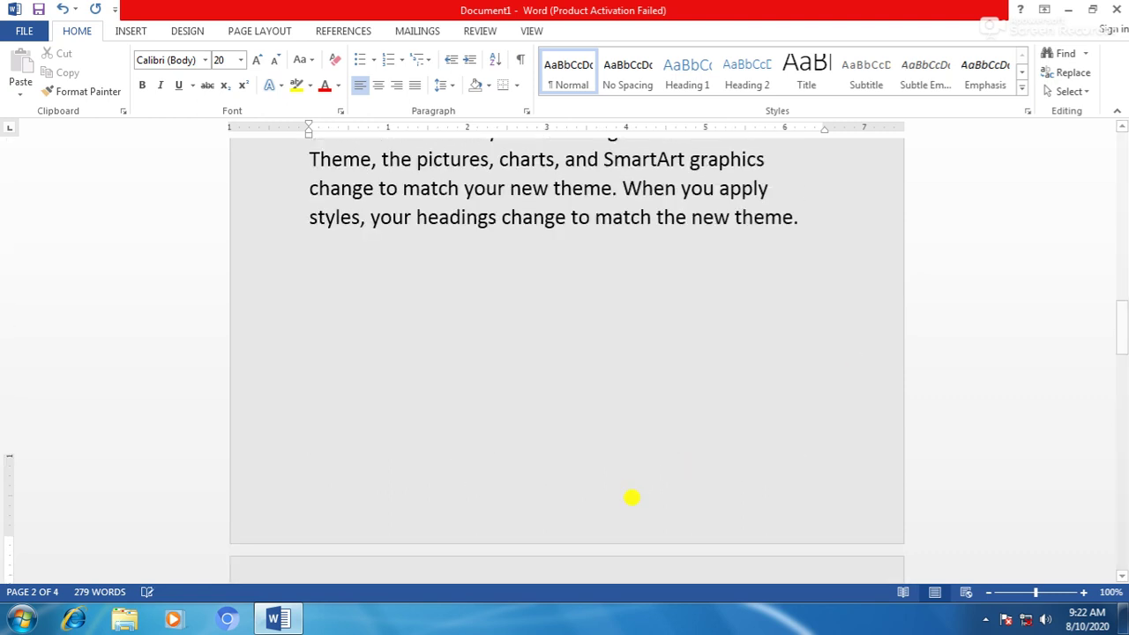
key(BackSpace)
key(BackSpace)
key(BackSpace)
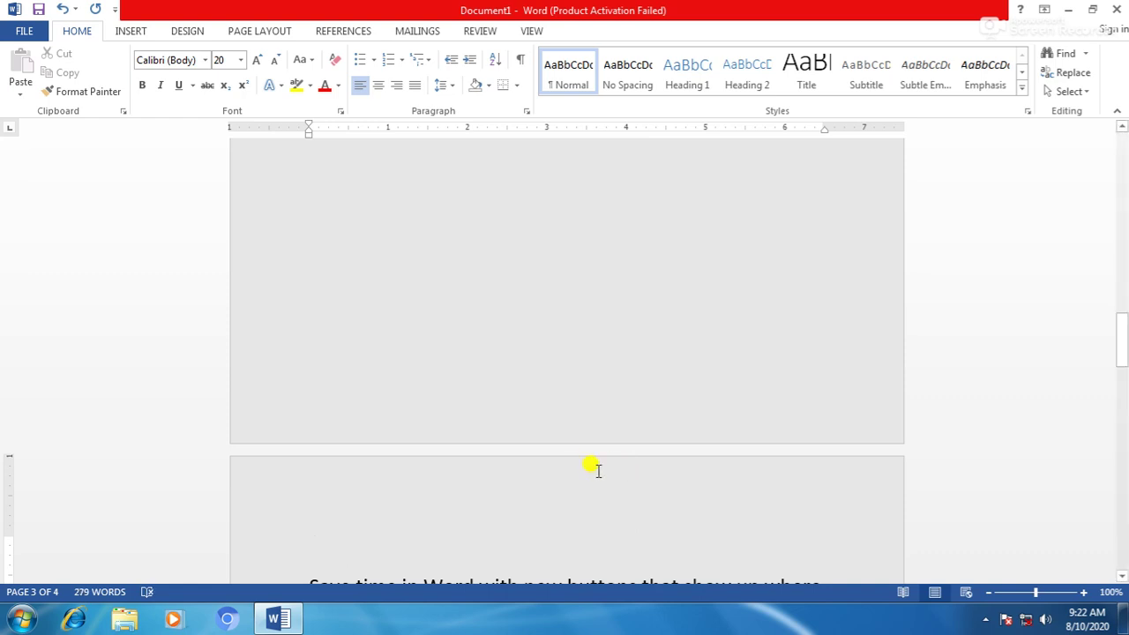
Place the insertion point after the sample text that ends on page 3.
click(130, 34)
scroll(267, 181, up, 5)
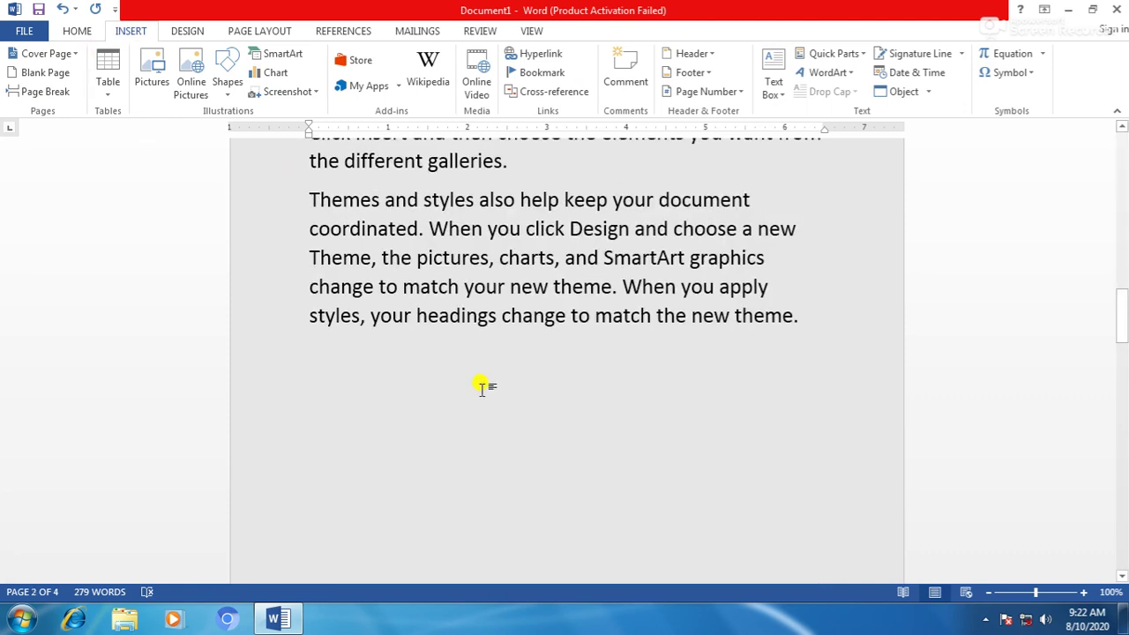
scroll(226, 291, down, 8)
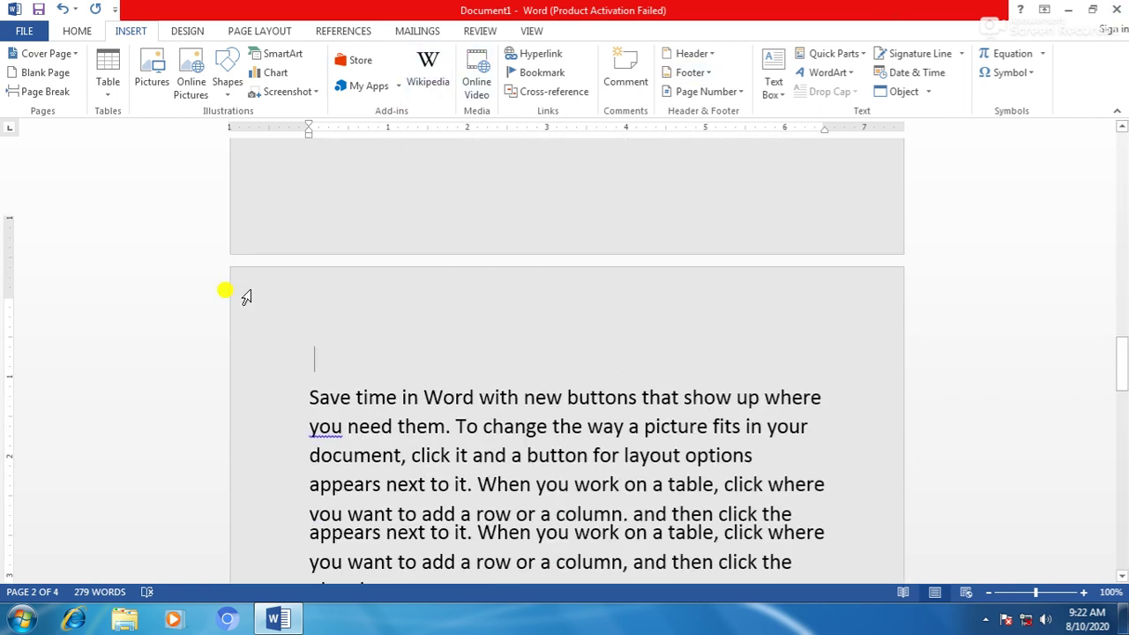
scroll(226, 290, down, 2)
click(449, 386)
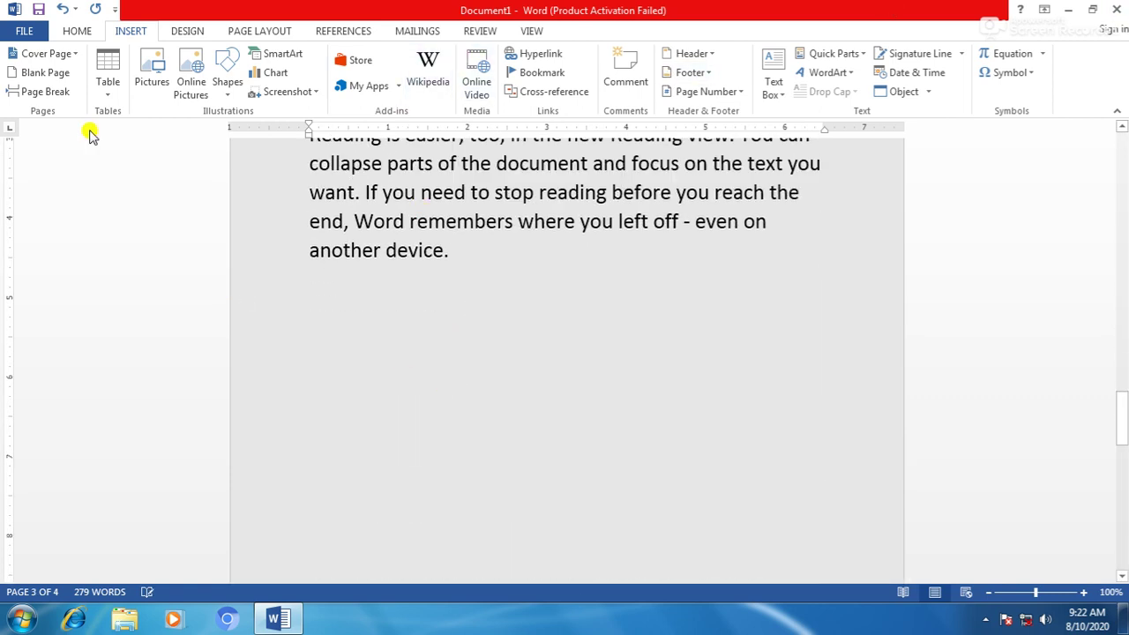
click(106, 94)
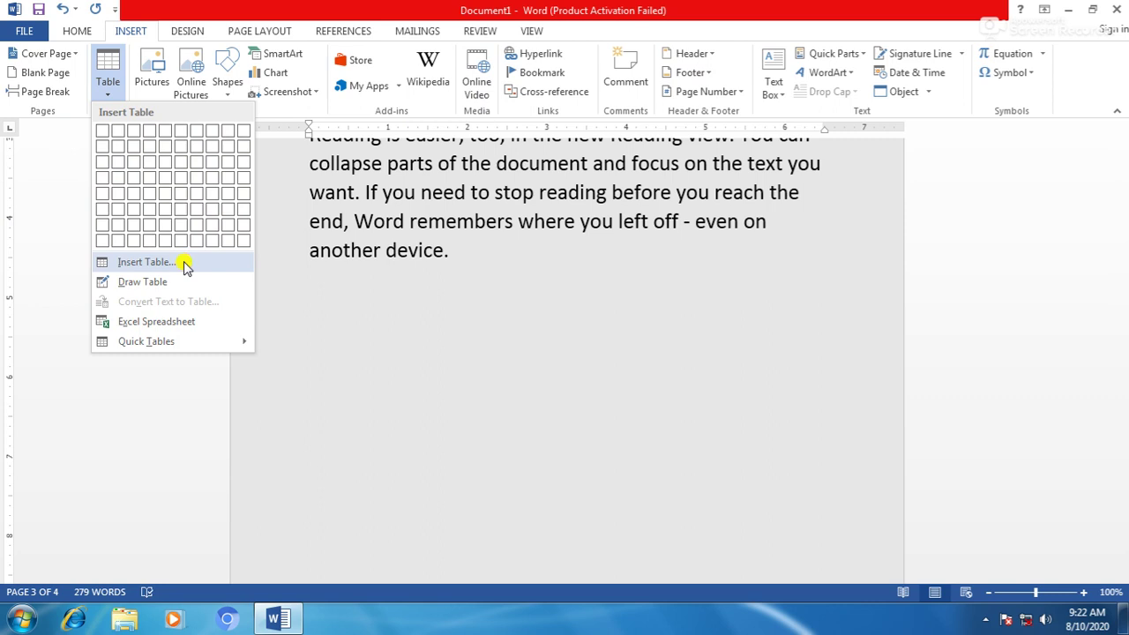
click(146, 262)
click(646, 230)
drag(647, 231, 647, 233)
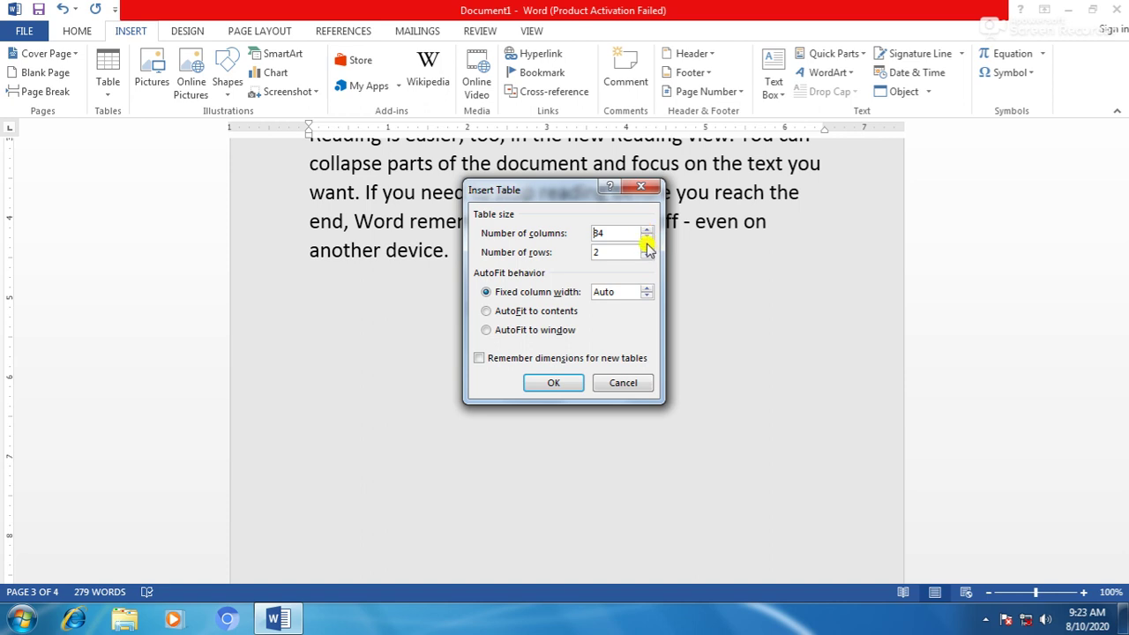
click(648, 237)
drag(648, 237, 649, 237)
click(628, 383)
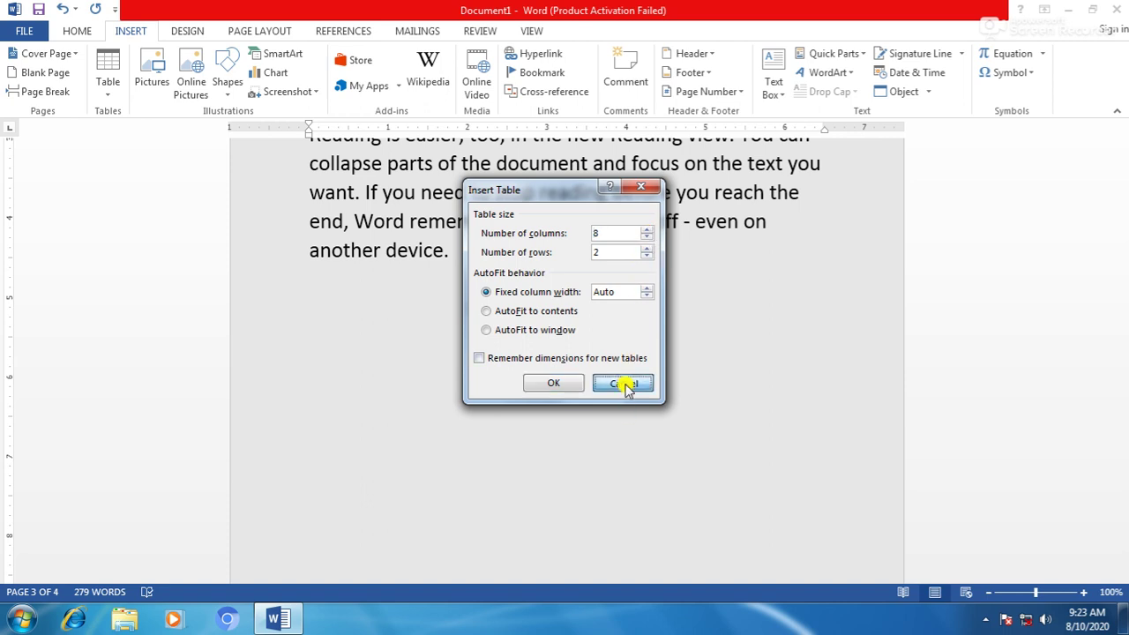
Insert a table with four columns and three rows above the "Chapter 2" text on page 4.
click(112, 93)
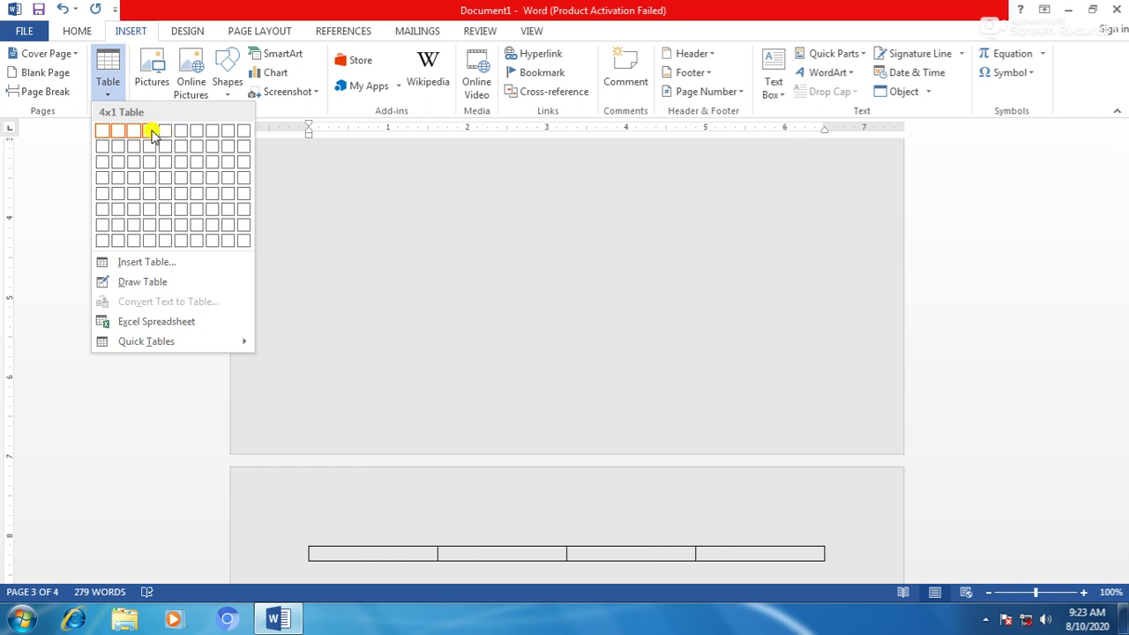
click(156, 170)
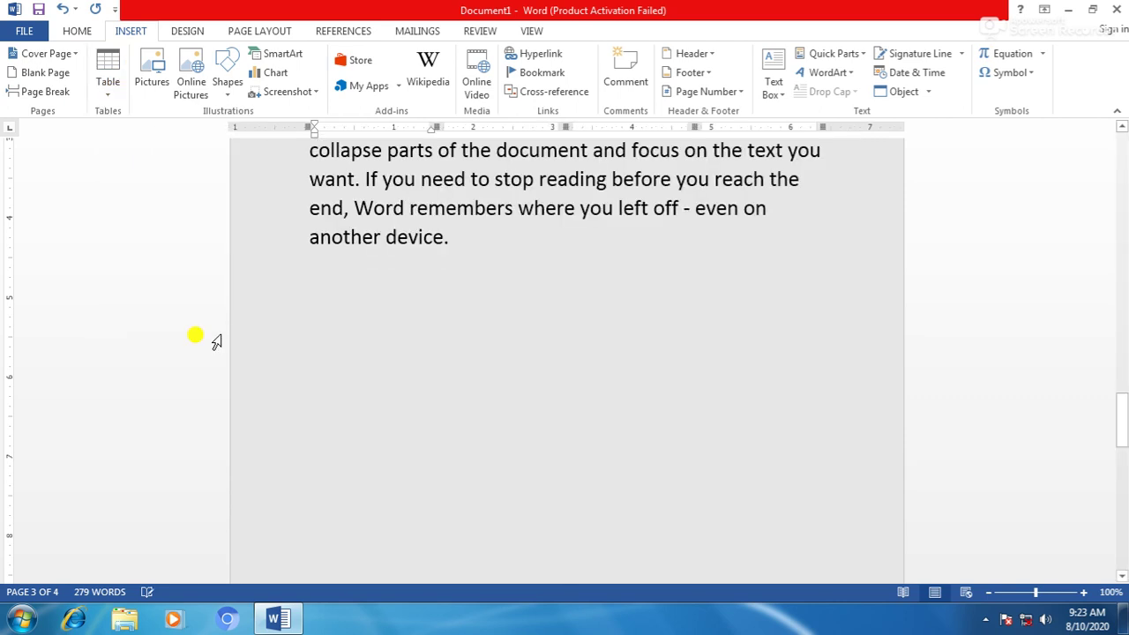
scroll(416, 461, down, 3)
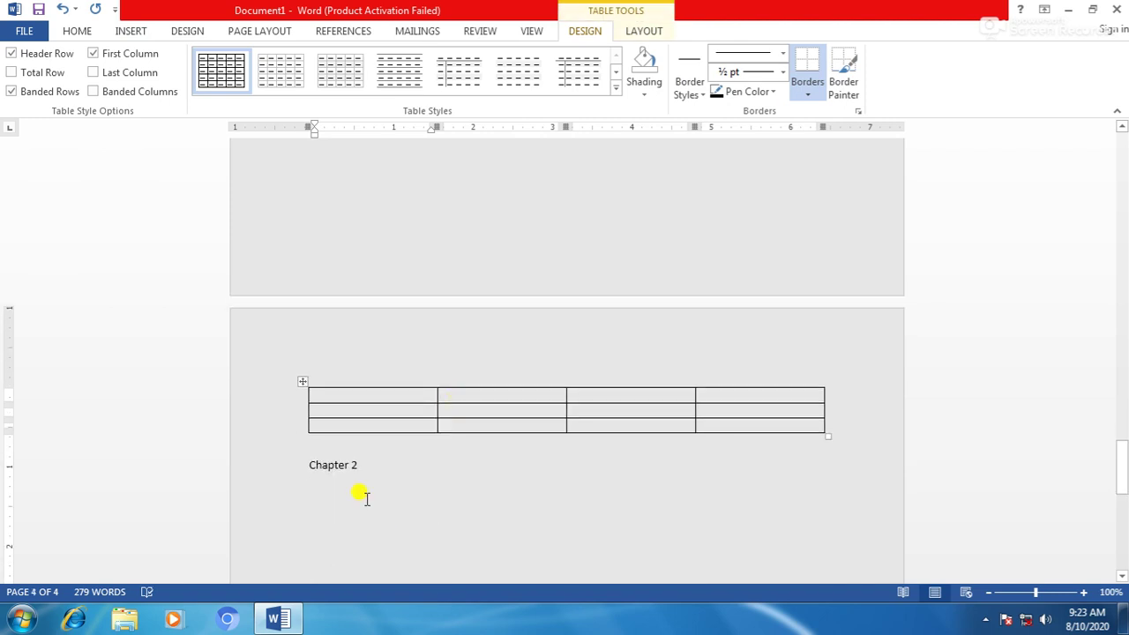
Delete the "Chapter 2" text below the table on page 4.
click(313, 428)
click(406, 470)
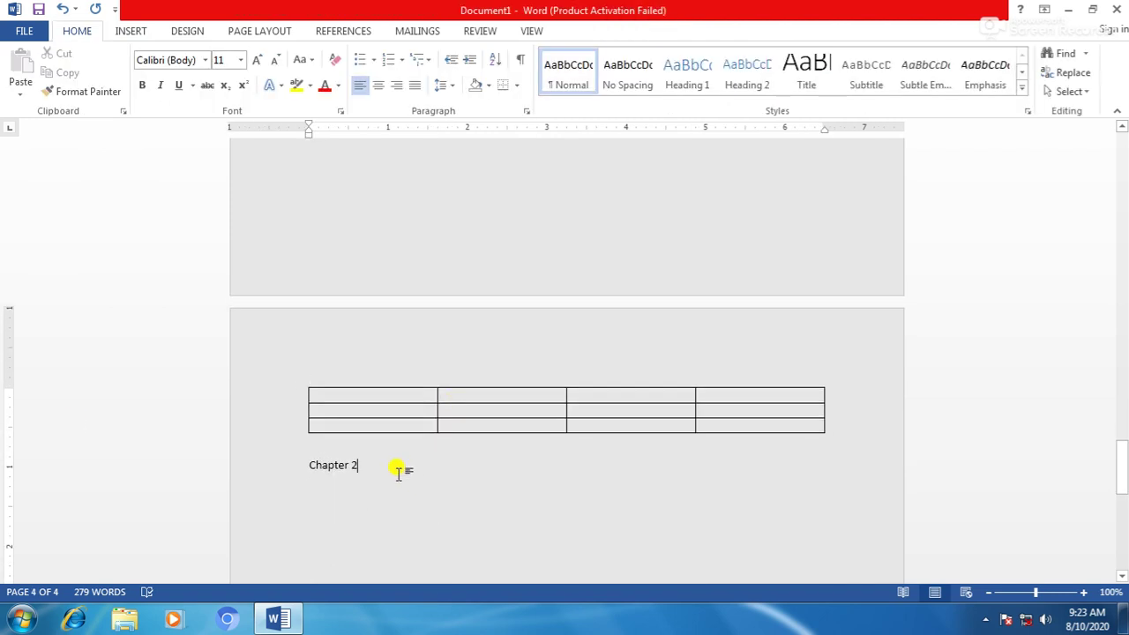
key(BackSpace)
key(BackSpace)
key(BackSpace)
key(BackSpace)
key(BackSpace)
key(BackSpace)
key(BackSpace)
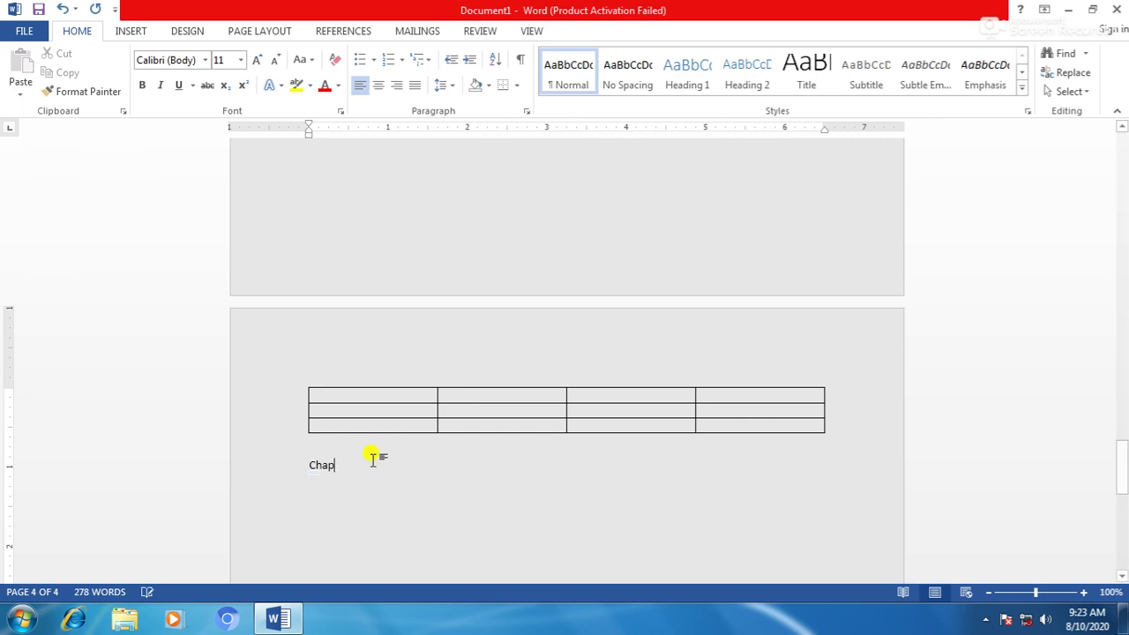
Fill the table's first row with the headings Name, Class, Rollno and English.
click(341, 393)
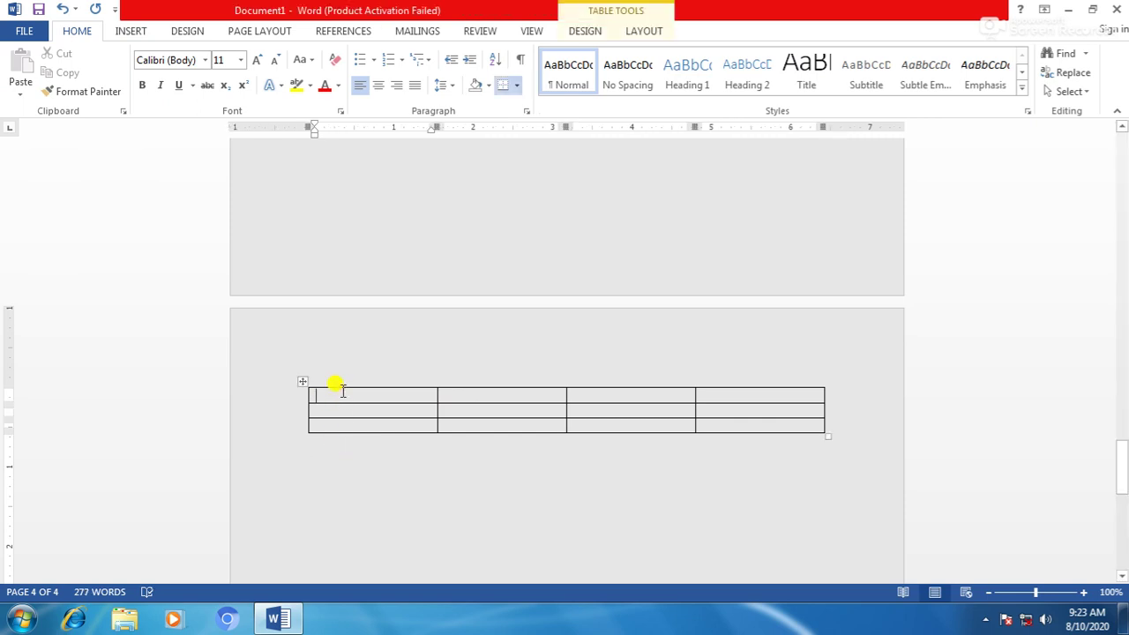
text(name)
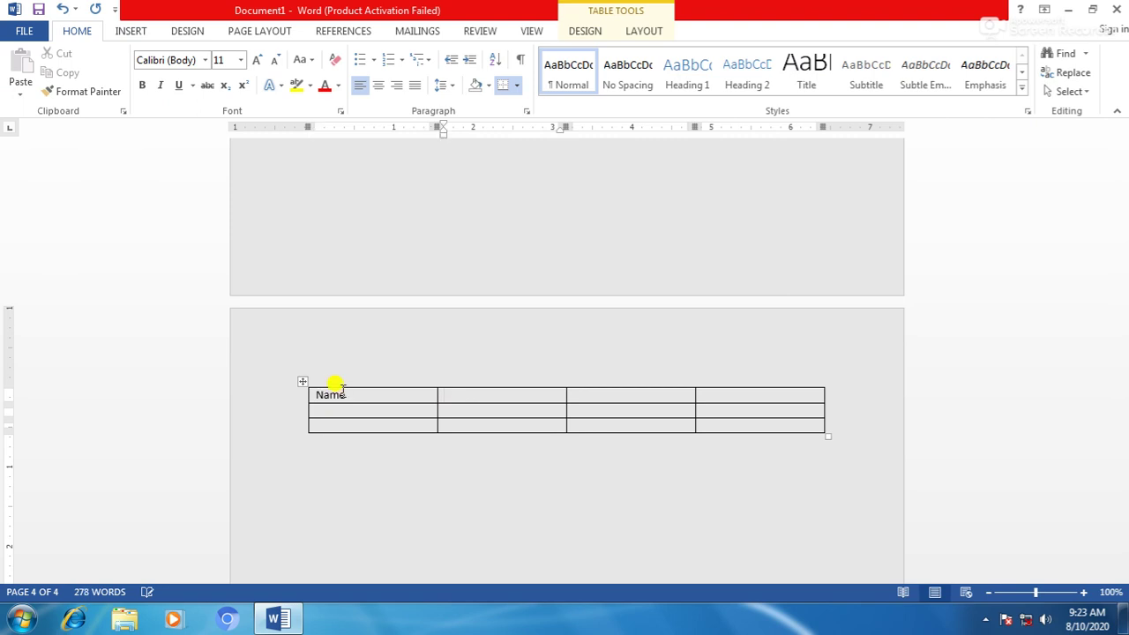
key(Tab)
text(r)
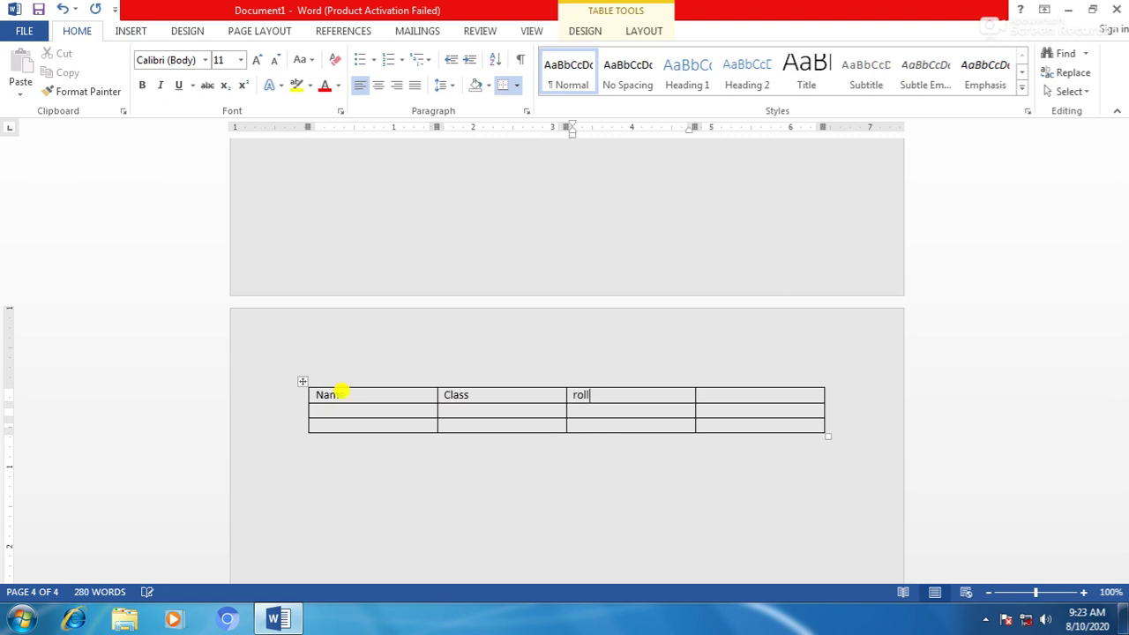
text(ollno)
key(Tab)
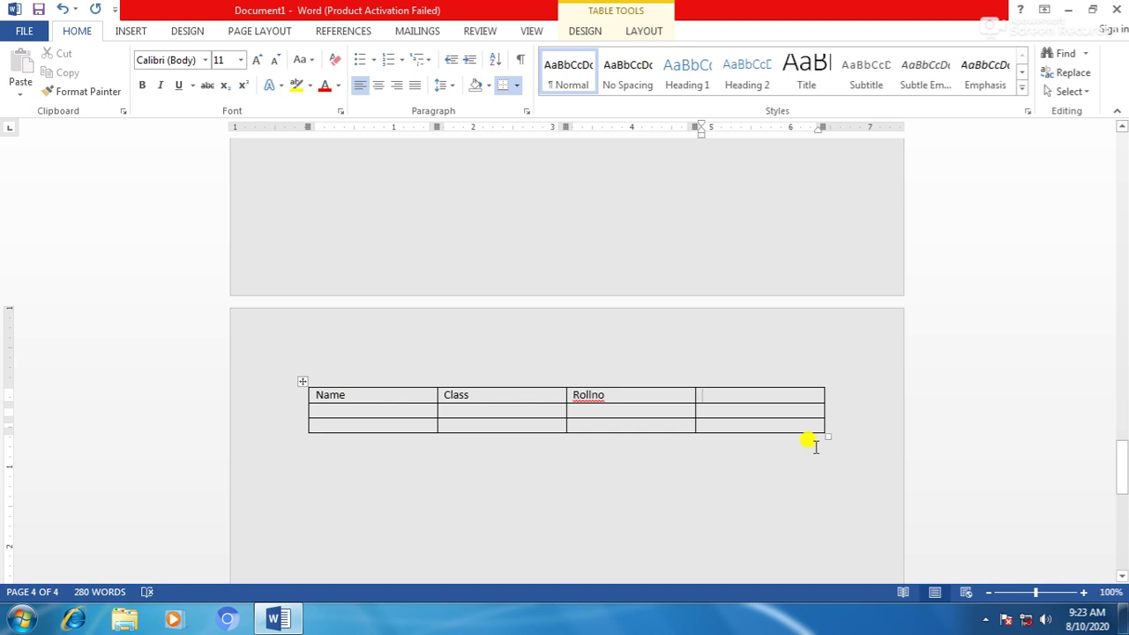
text(english)
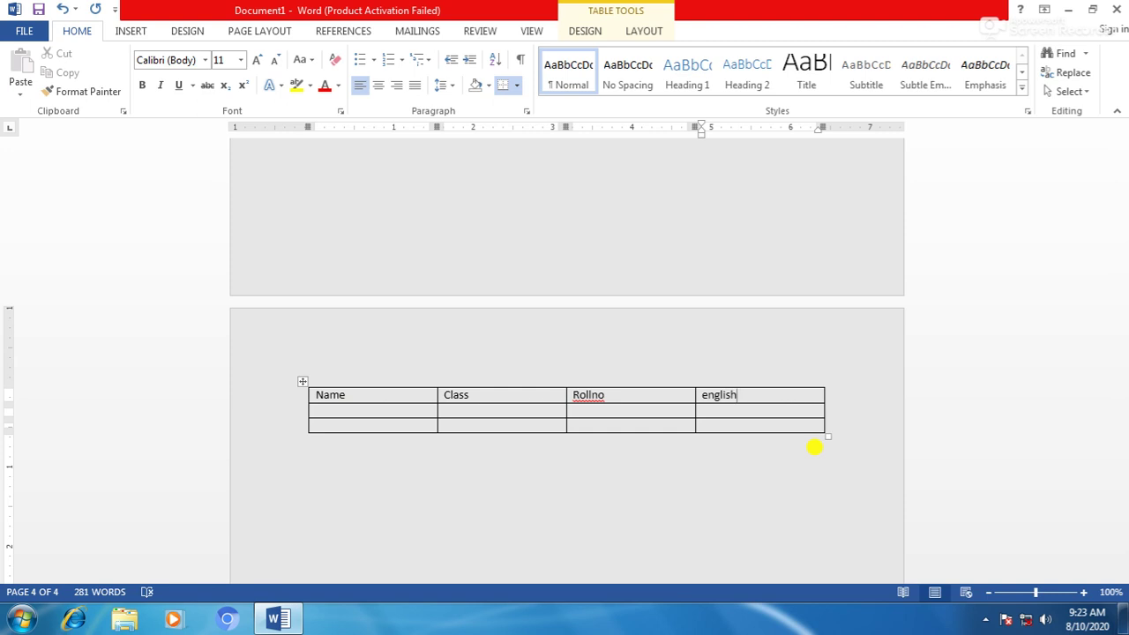
Fill the second table row with the student's first name, class Bca, roll number 1 and English mark 79.
key(Tab)
key(Tab)
text(bca)
key(Tab)
text(1)
key(Tab)
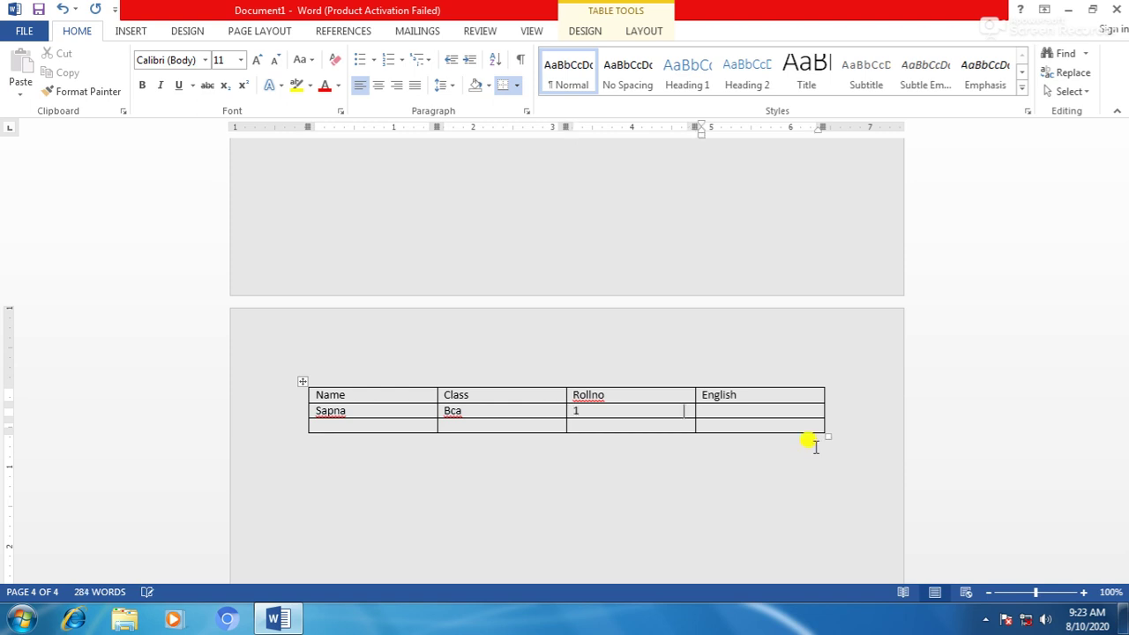
text(79)
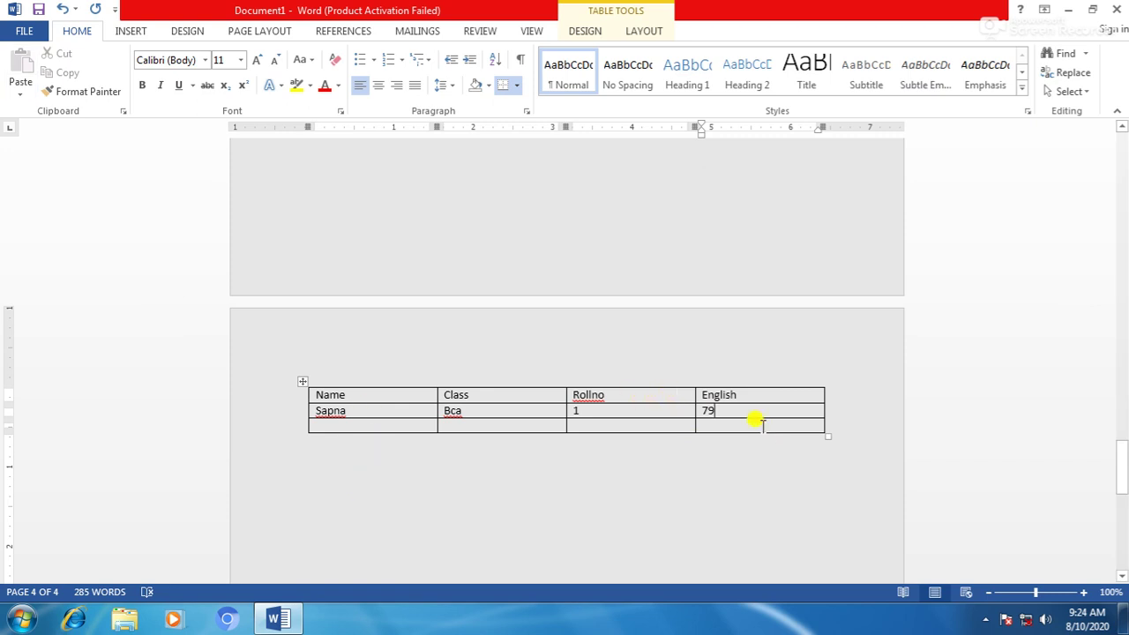
Set the font color of the two filled table rows to the standard light blue.
drag(739, 408, 323, 394)
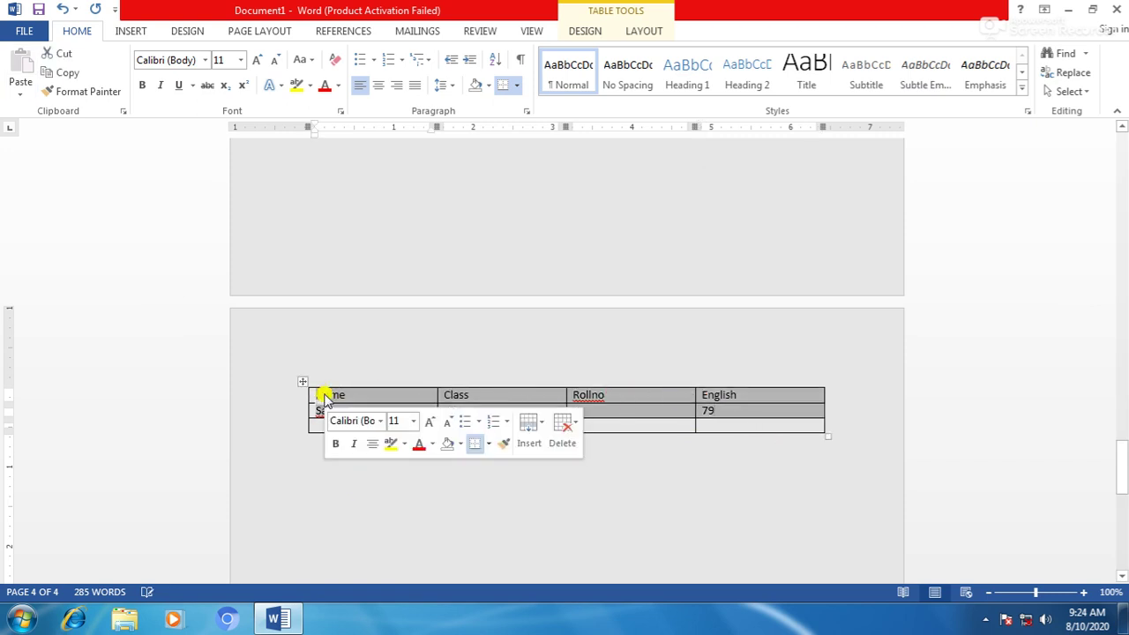
click(338, 86)
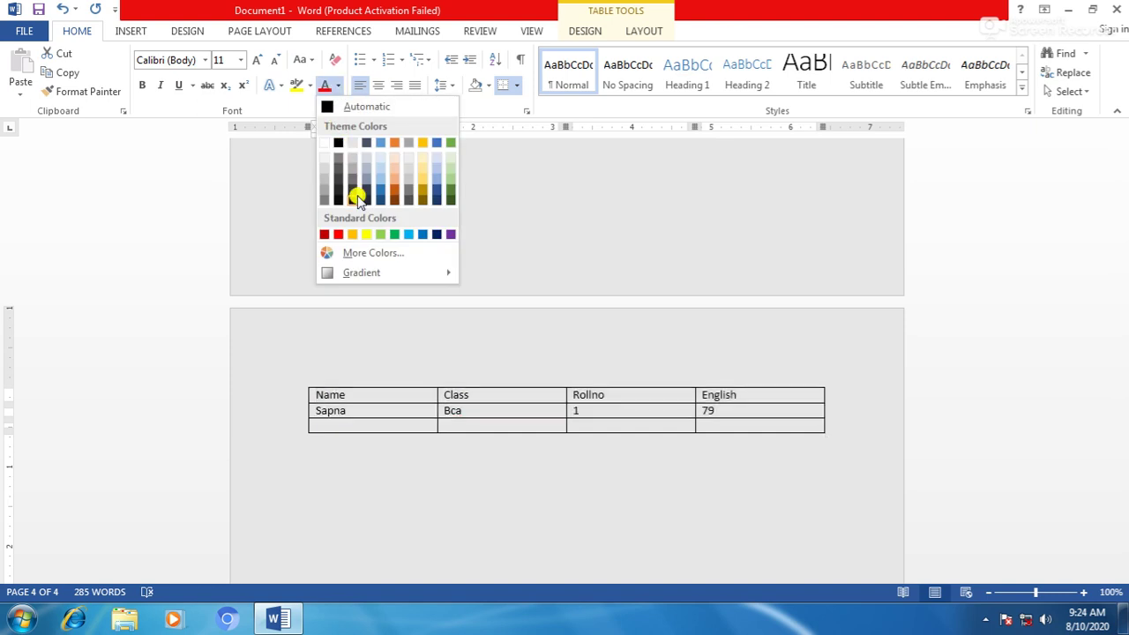
click(406, 234)
click(471, 471)
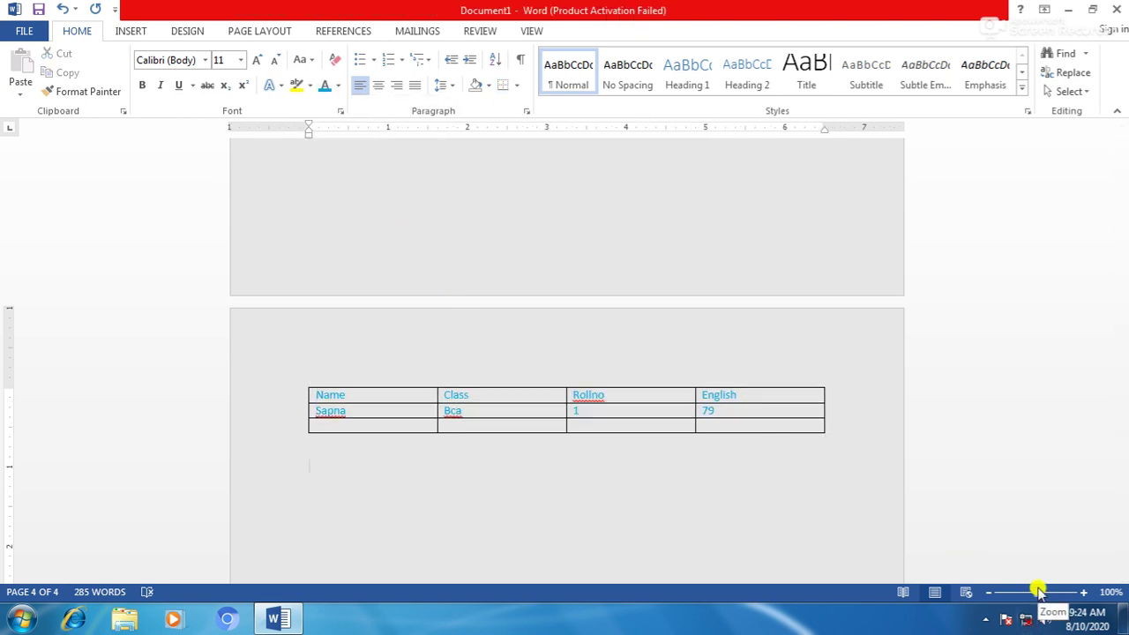
Apply a dark orange color to all borders of the whole table through Borders and Shading.
drag(1036, 595, 1046, 595)
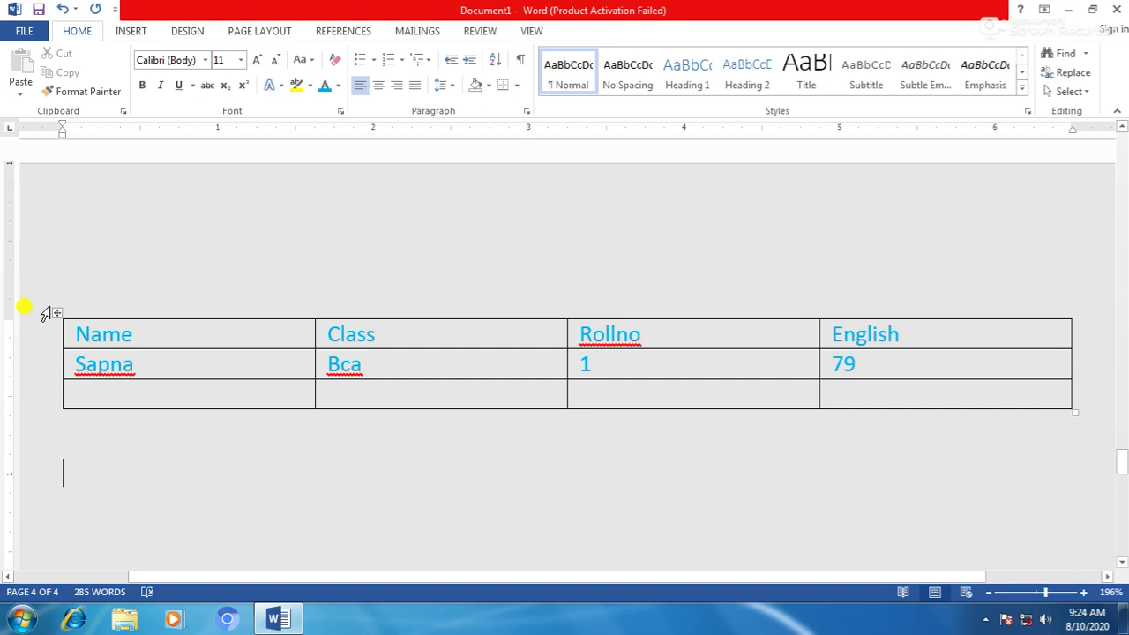
click(59, 314)
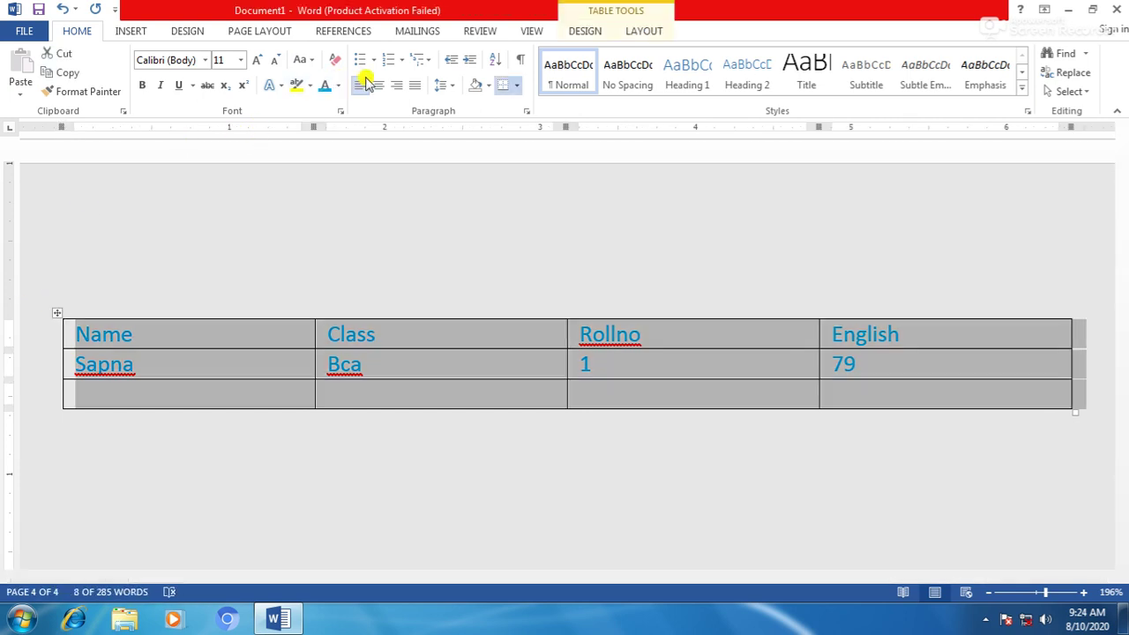
click(518, 86)
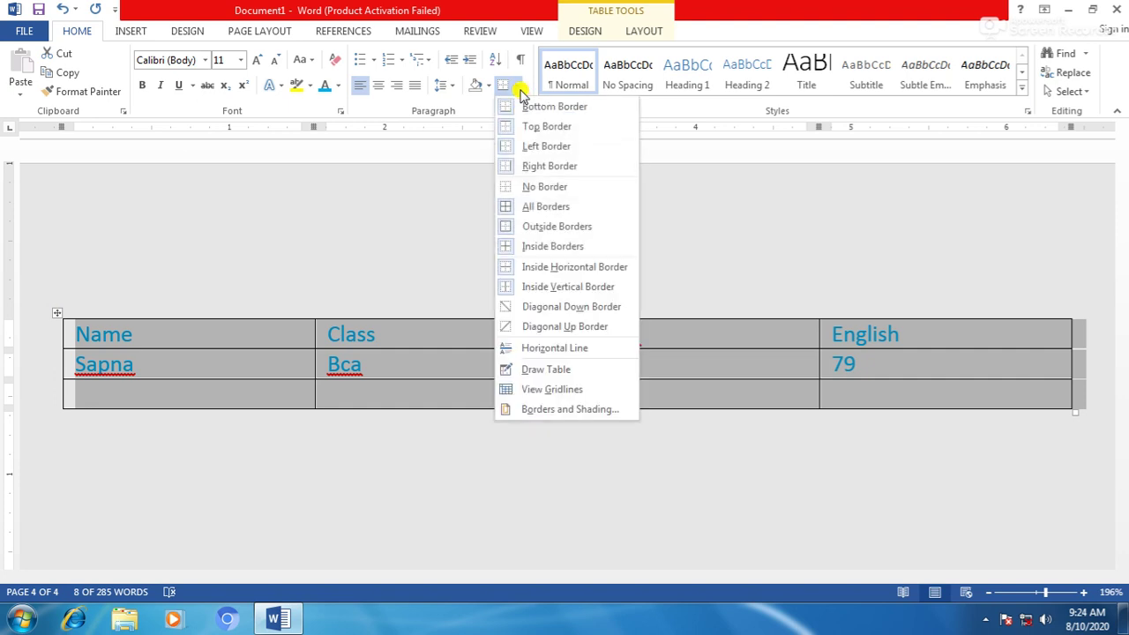
click(528, 407)
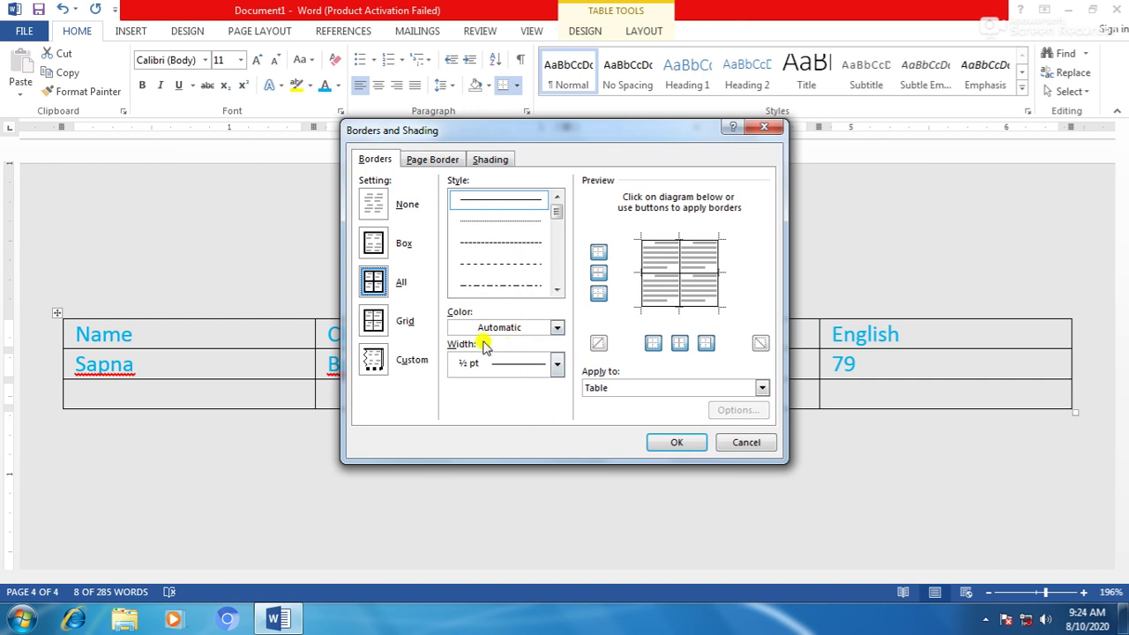
click(556, 329)
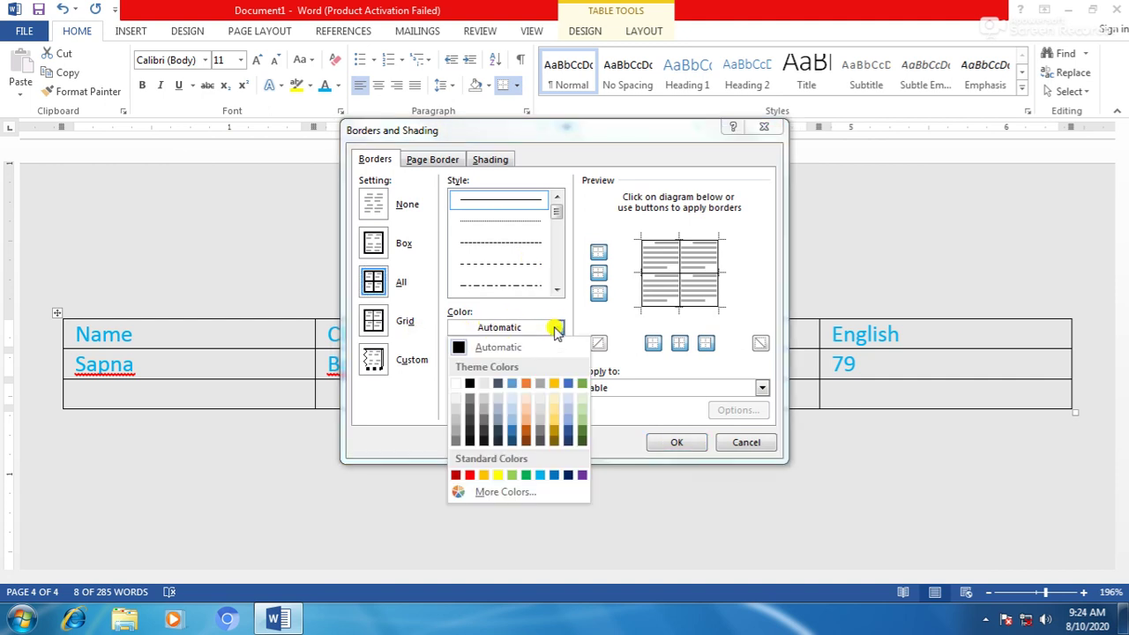
click(528, 432)
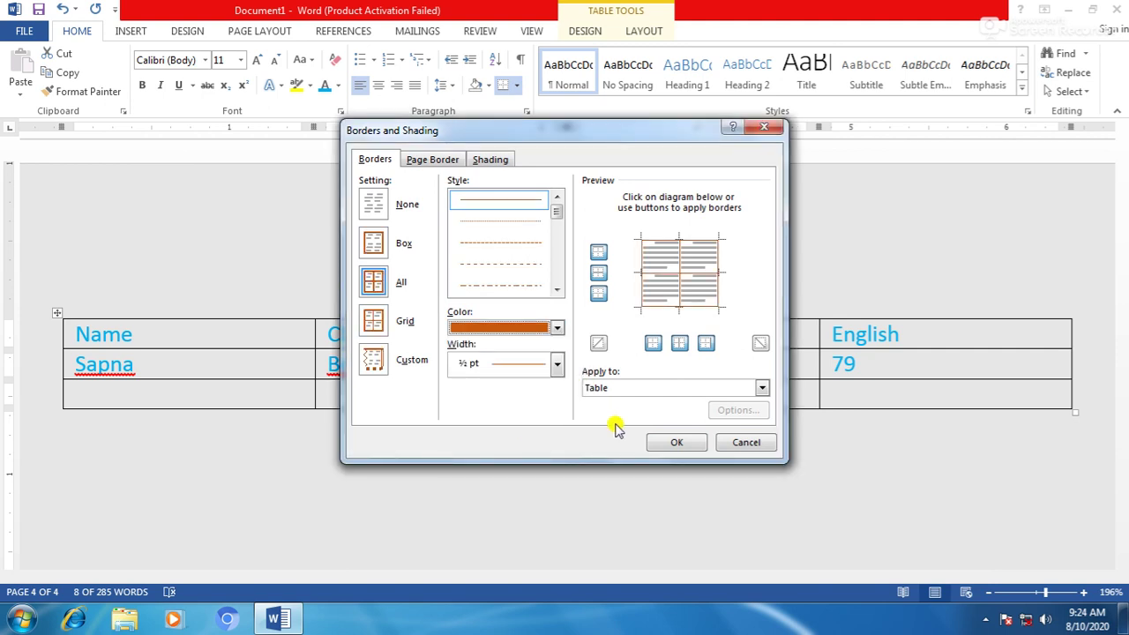
click(654, 443)
click(487, 429)
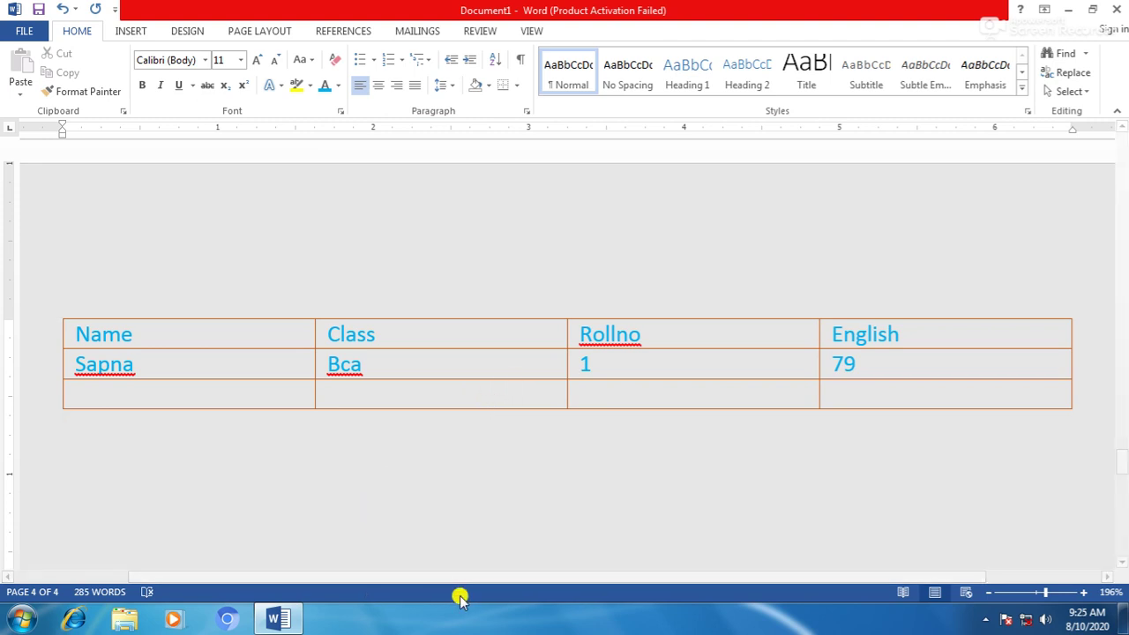
click(128, 31)
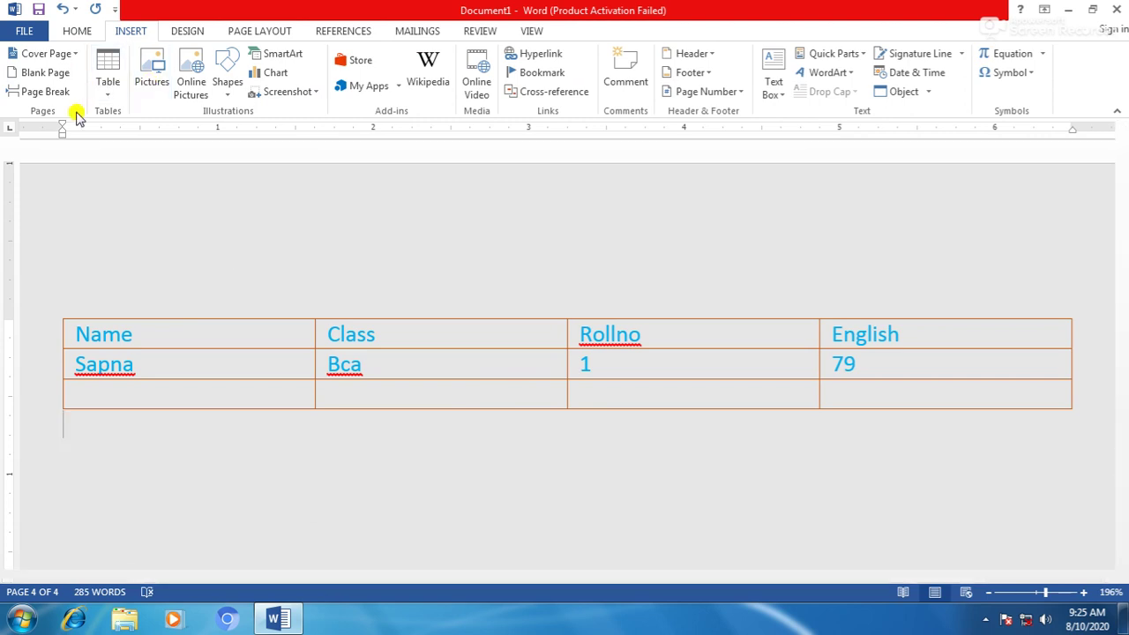
click(109, 88)
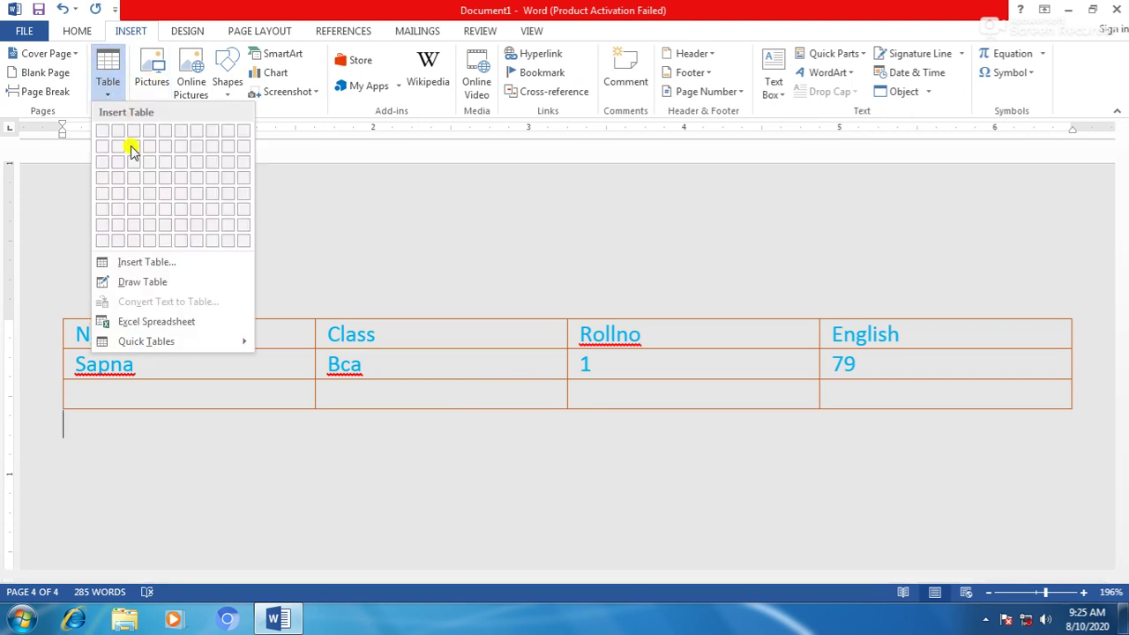
click(255, 468)
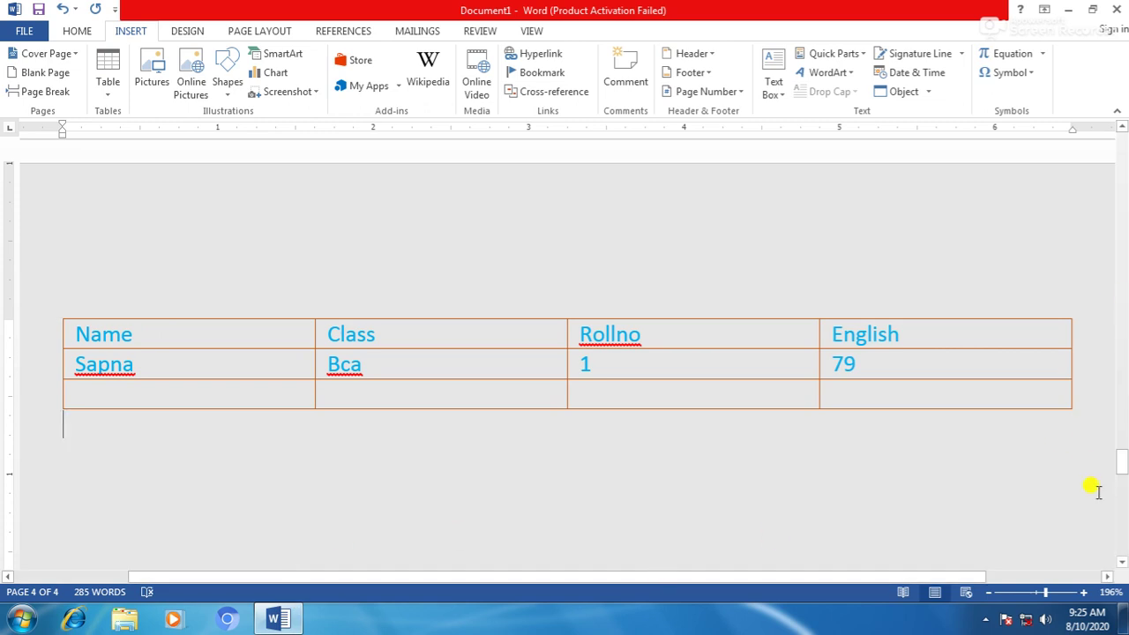
Add eight empty rows to the end of the table.
drag(1044, 593, 1029, 595)
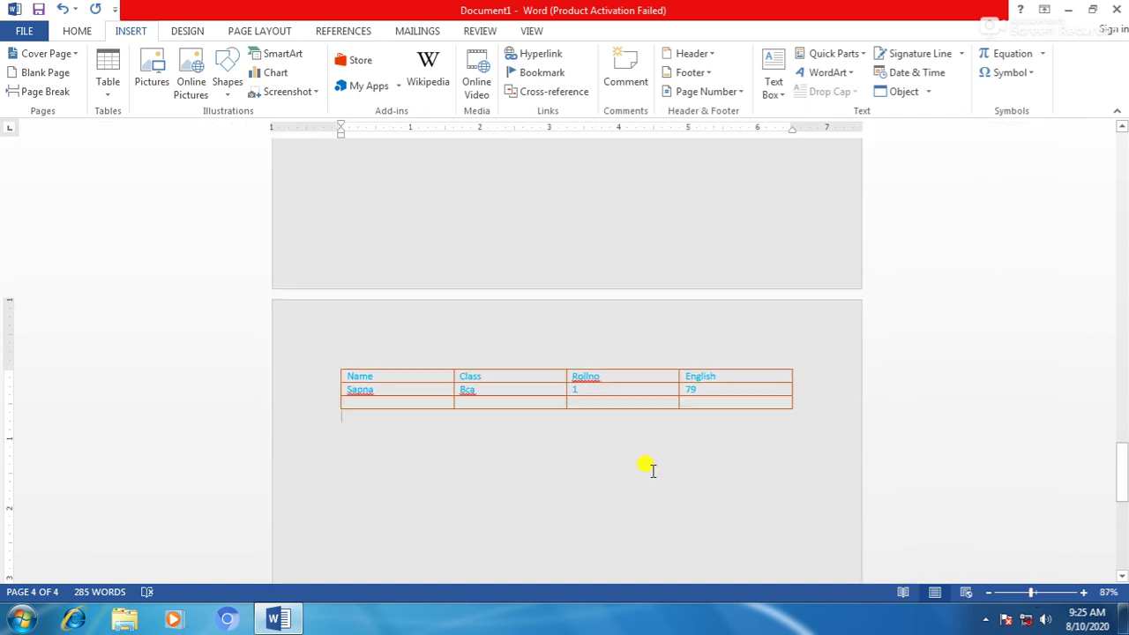
click(402, 391)
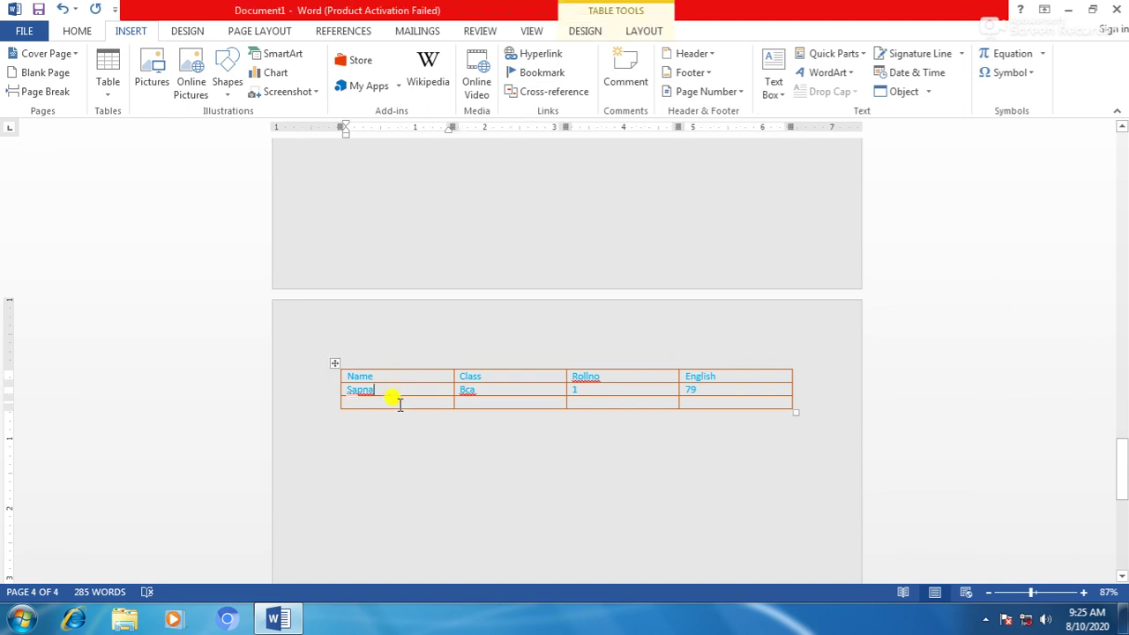
scroll(399, 403, down, 1)
click(386, 365)
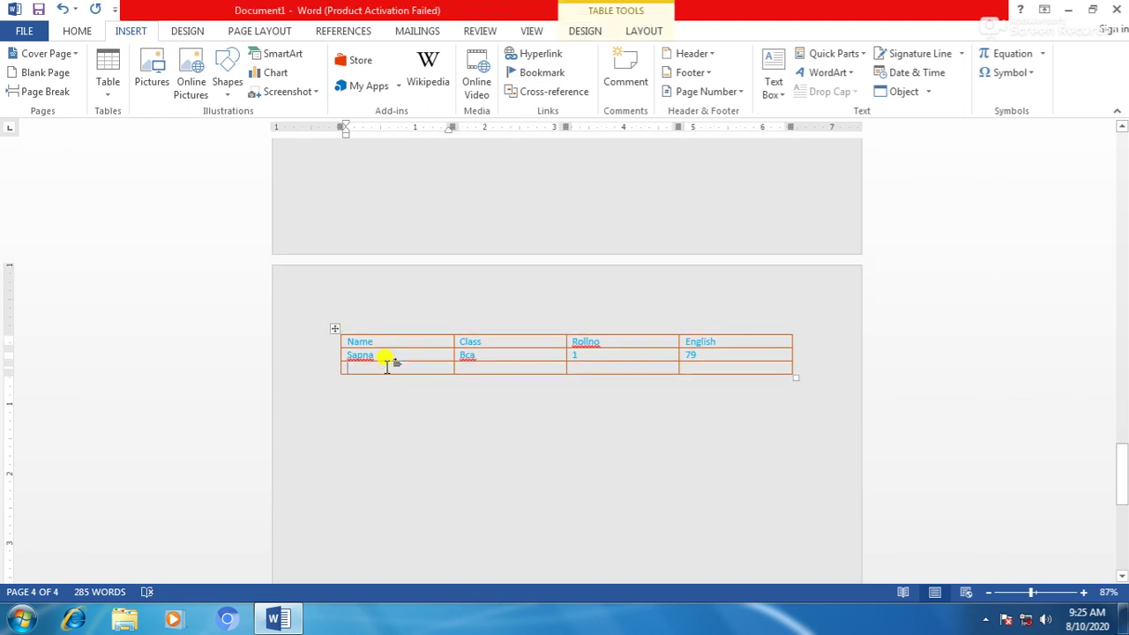
key(Tab)
key(Tab)
key(Tab)
key(Tab)
key(Tab)
key(Tab)
key(Tab)
key(Tab)
key(Tab)
key(Tab)
key(Tab)
key(Tab)
key(Tab)
key(Tab)
key(Tab)
key(Tab)
key(Tab)
key(Tab)
key(Tab)
key(Tab)
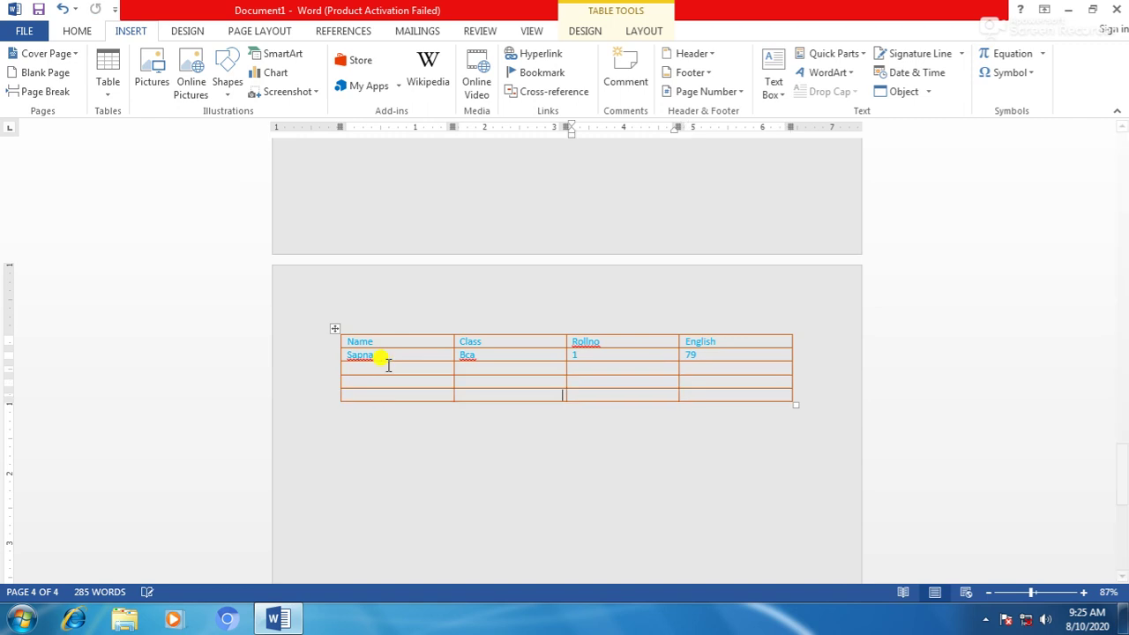
key(Tab)
key(Tab)
key(Tab)
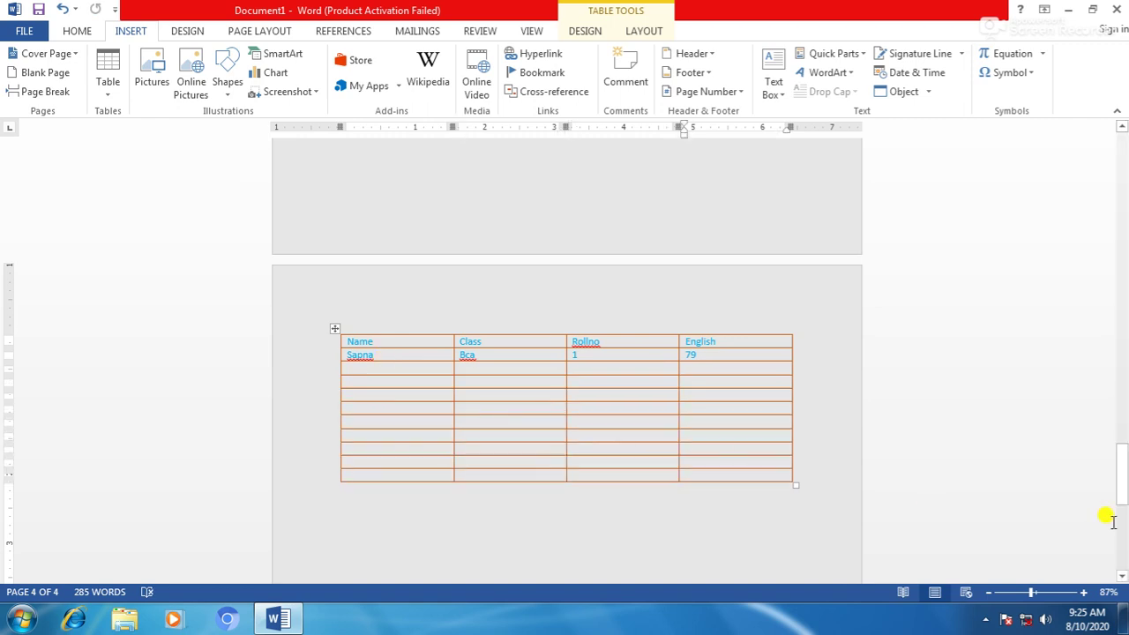
Merge the fifth and sixth row cells of the Name column into one cell.
drag(1031, 592, 1040, 593)
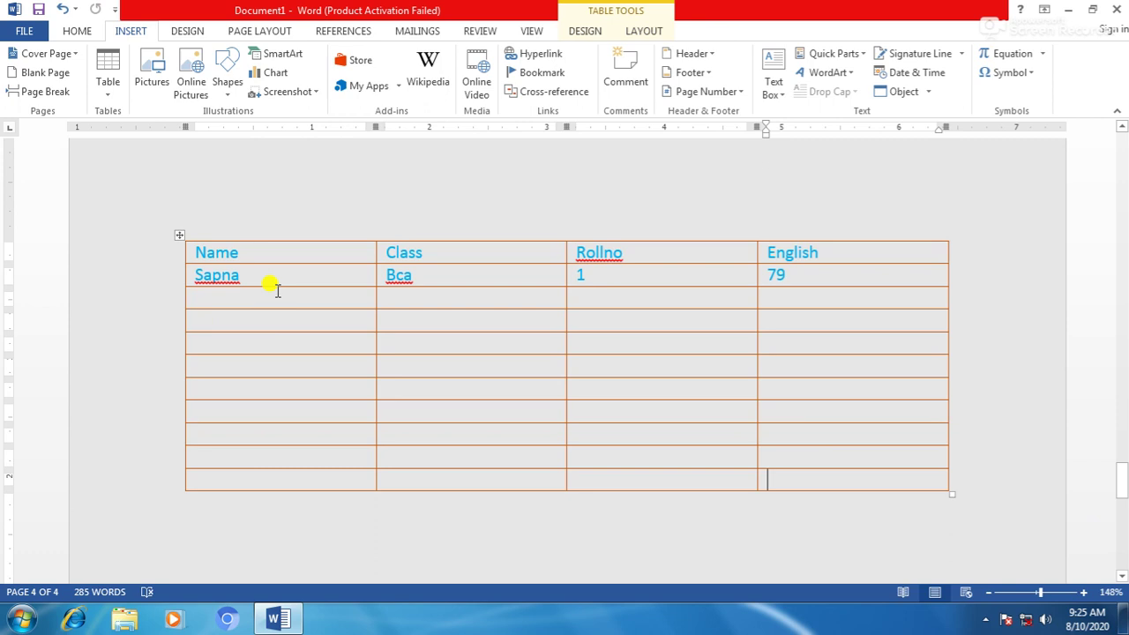
drag(239, 343, 272, 374)
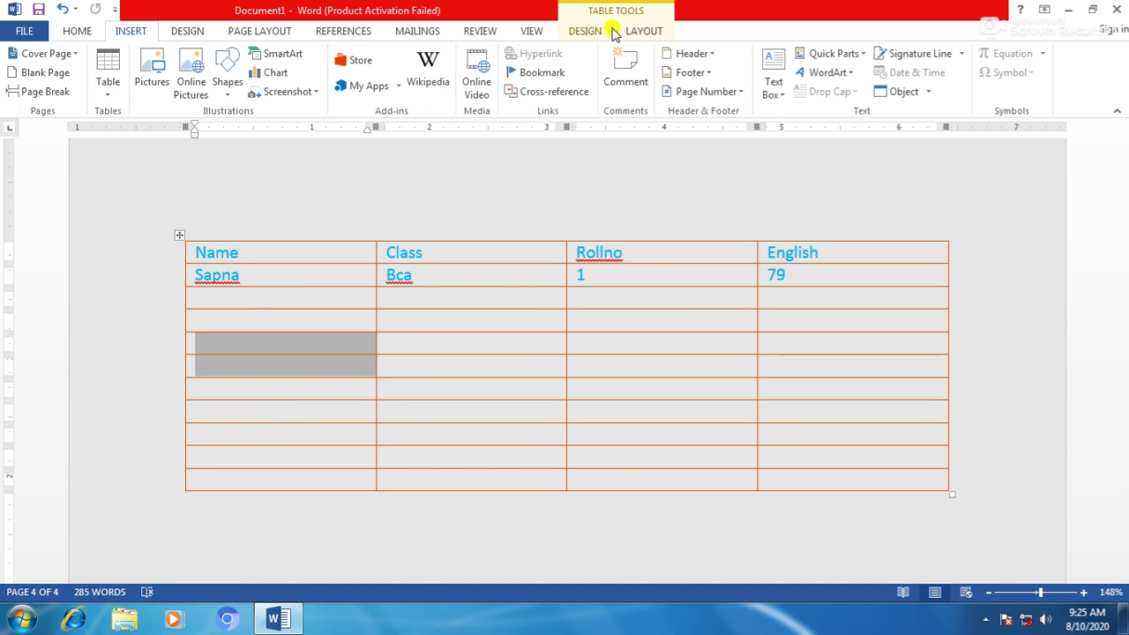
click(643, 31)
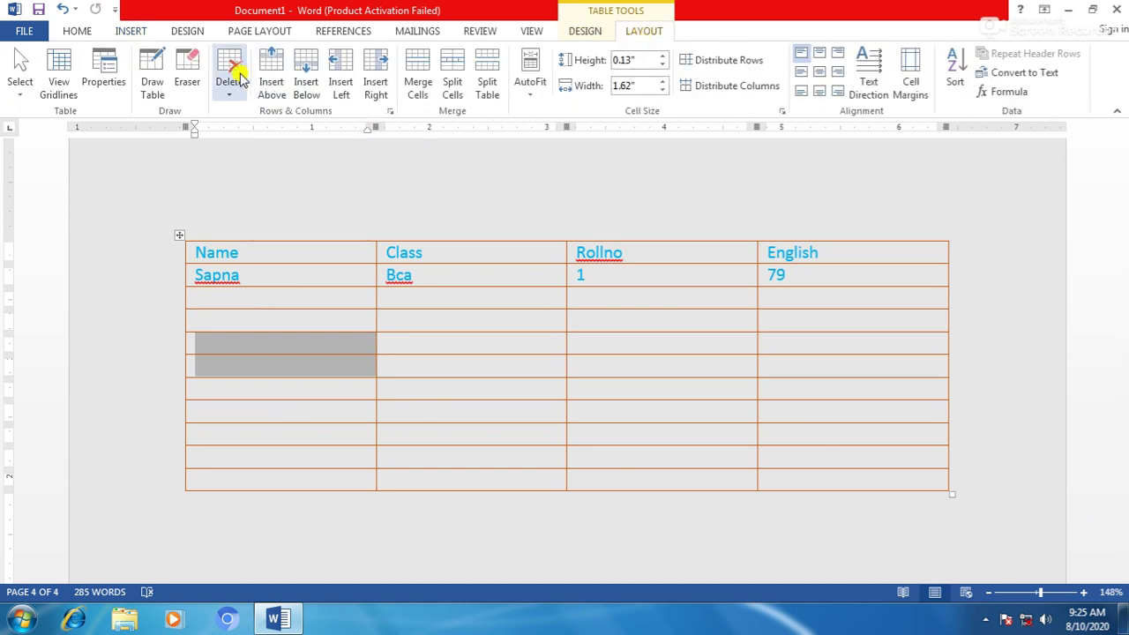
click(422, 84)
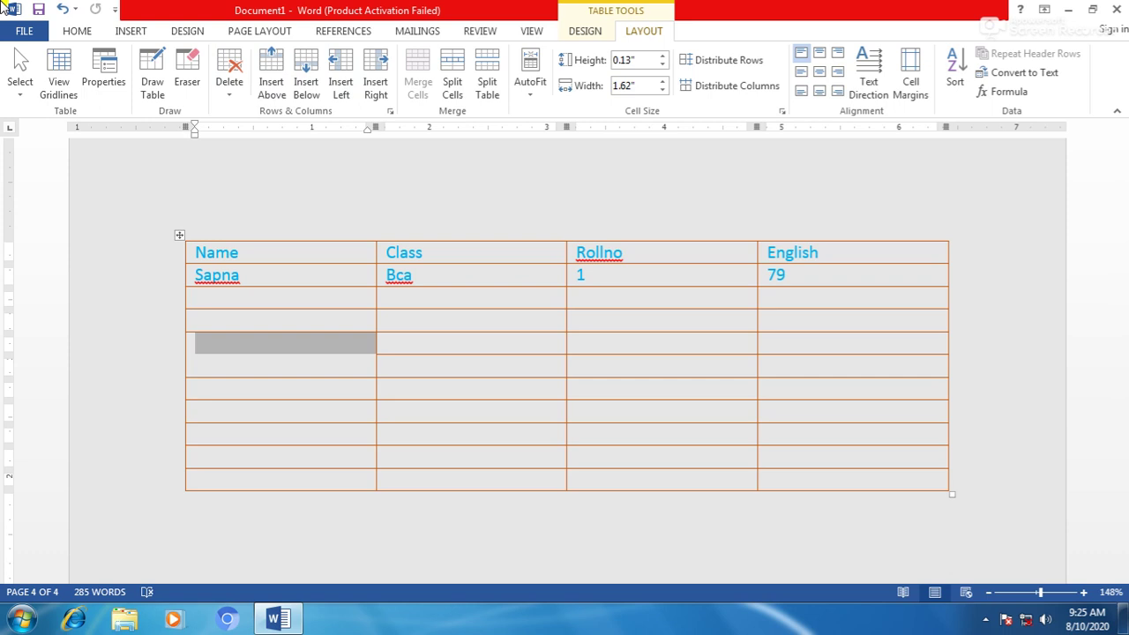
Merge the Class and Rollno column cells in the table's seventh row.
click(256, 429)
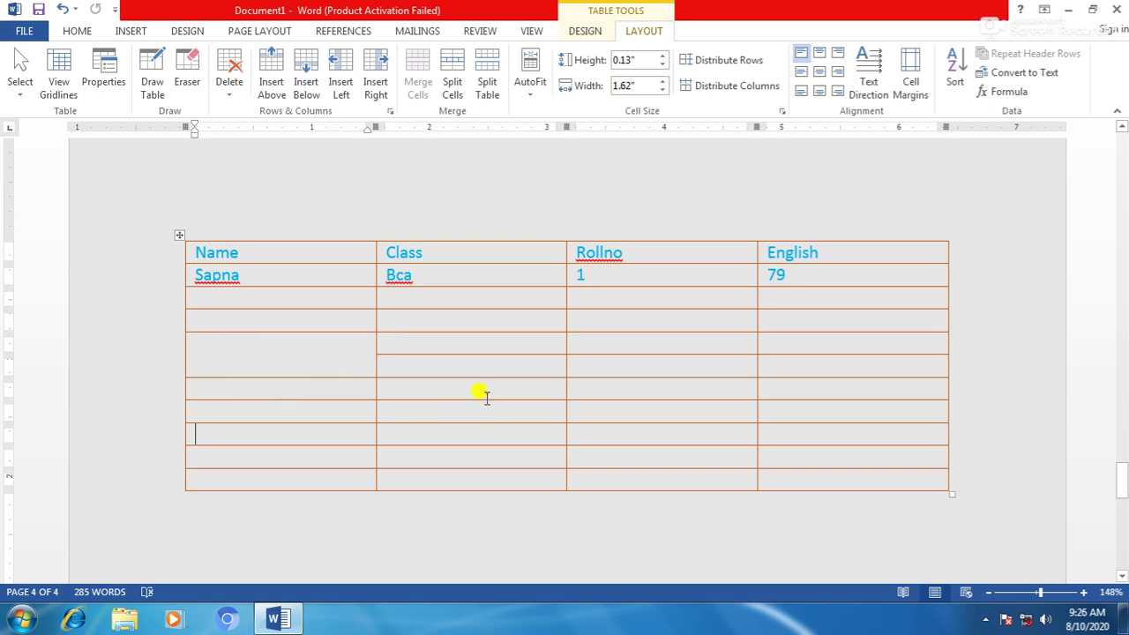
drag(482, 389, 640, 386)
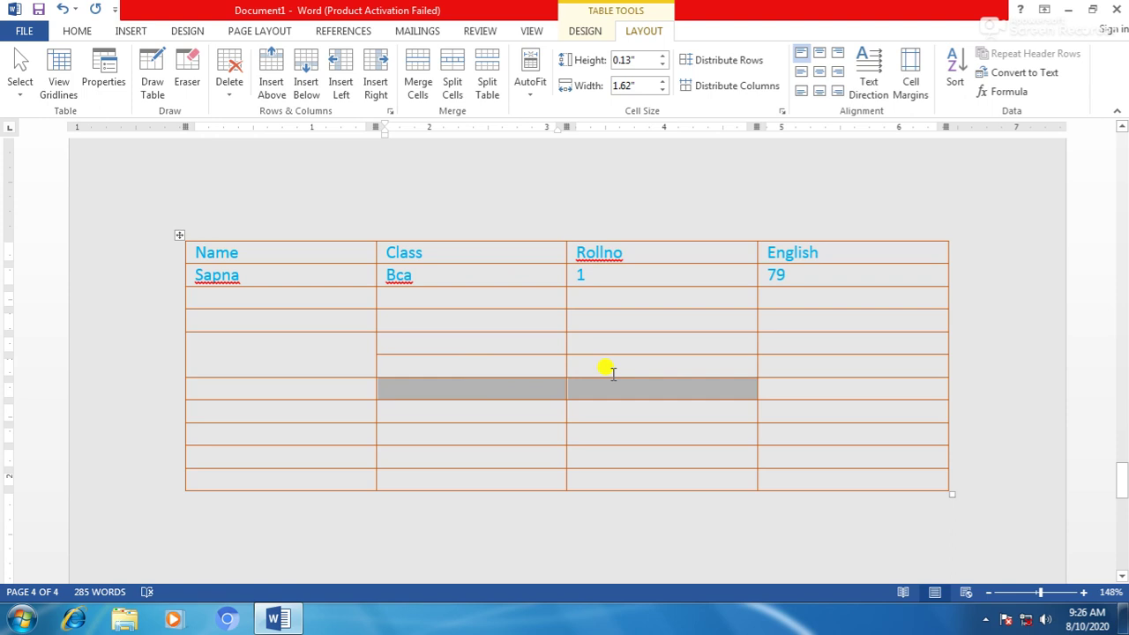
click(420, 86)
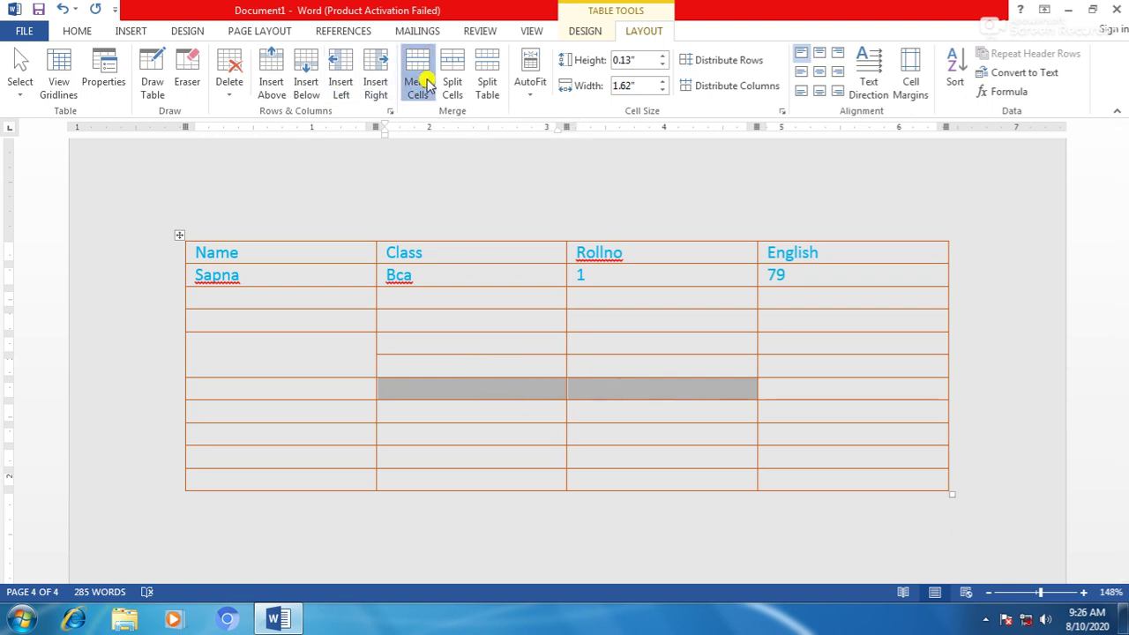
click(642, 425)
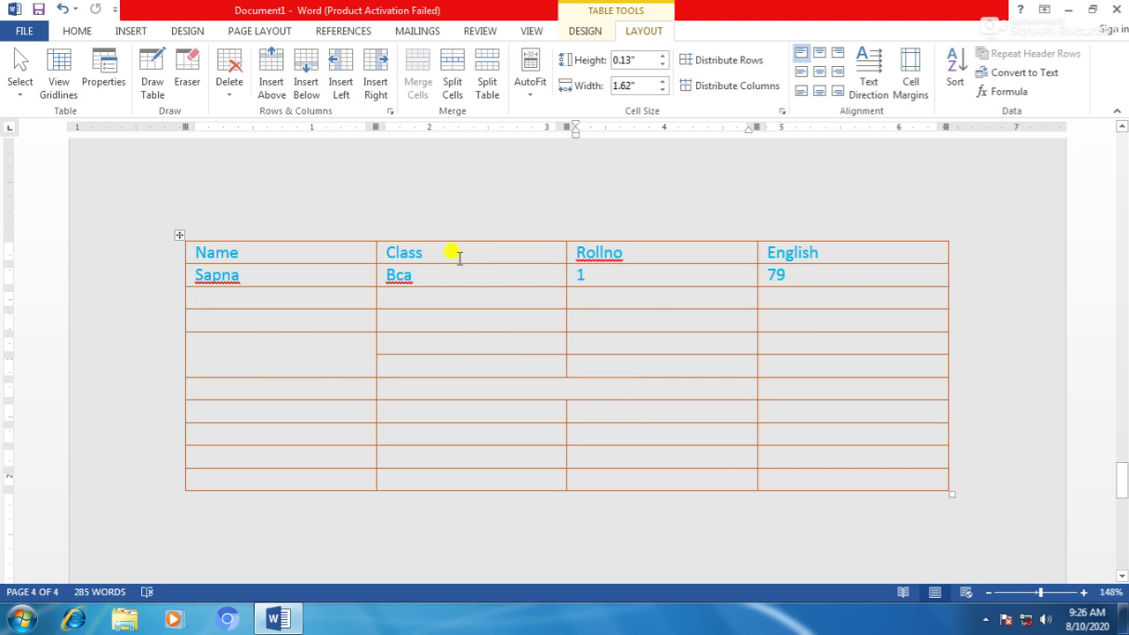
Split the merged Class and Rollno cell in the table's seventh row into 2 columns and 1 row.
drag(503, 379, 657, 400)
click(648, 385)
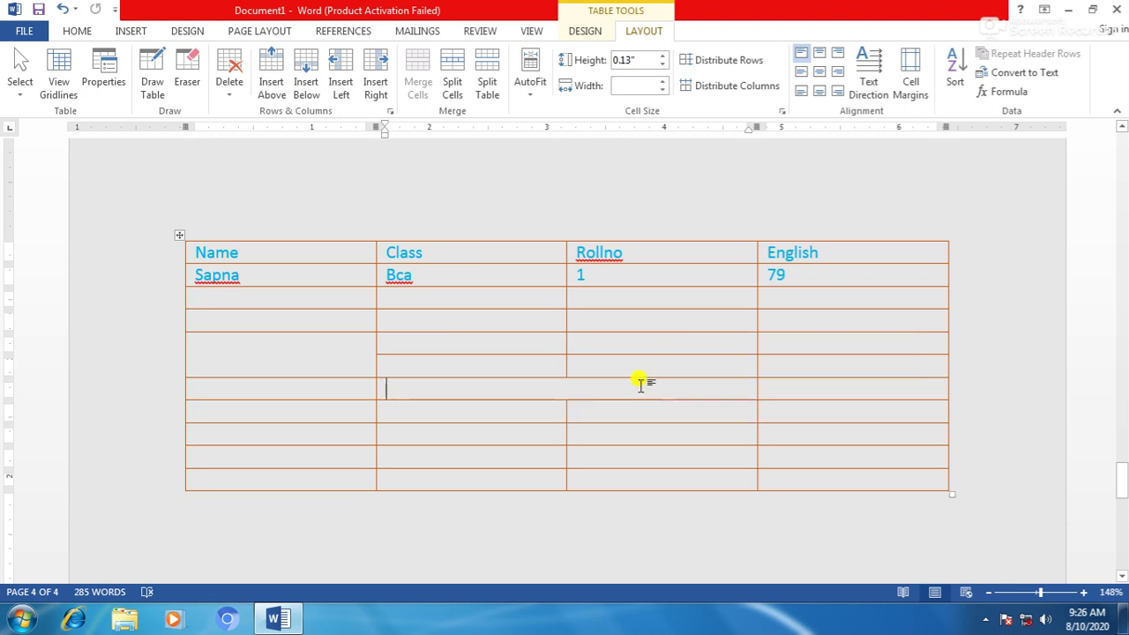
drag(423, 384, 703, 385)
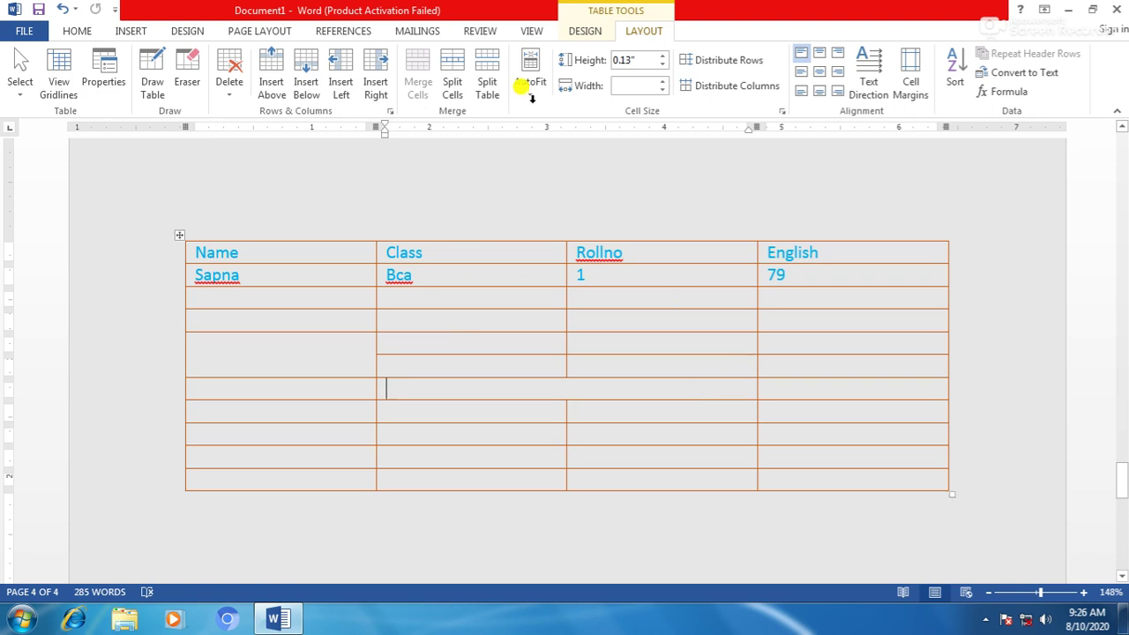
click(454, 92)
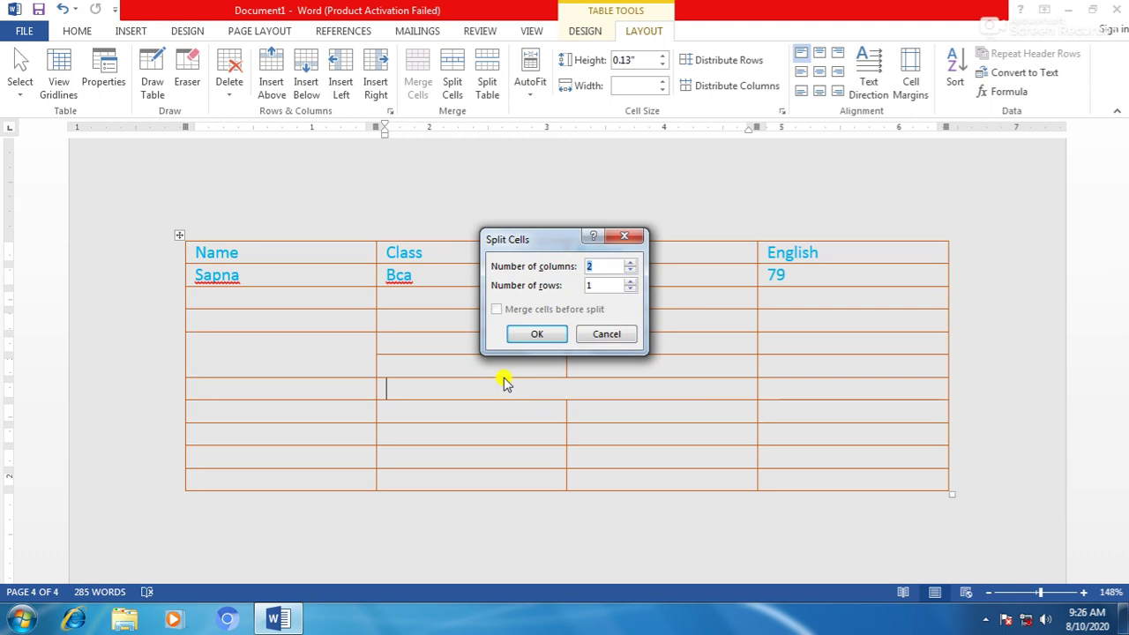
click(556, 332)
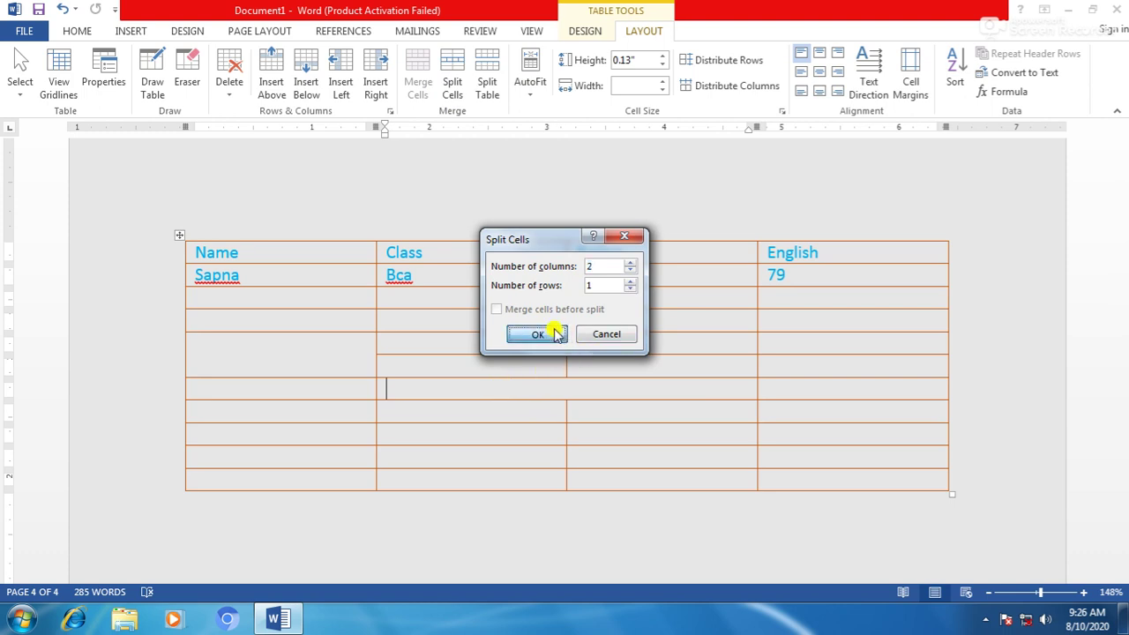
click(588, 429)
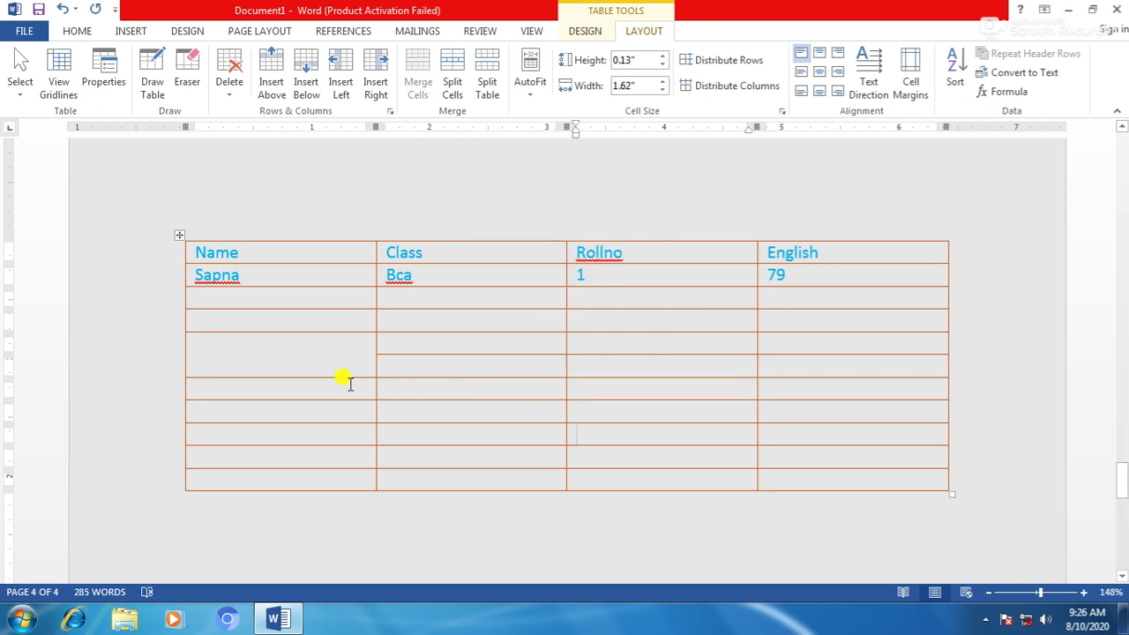
click(291, 341)
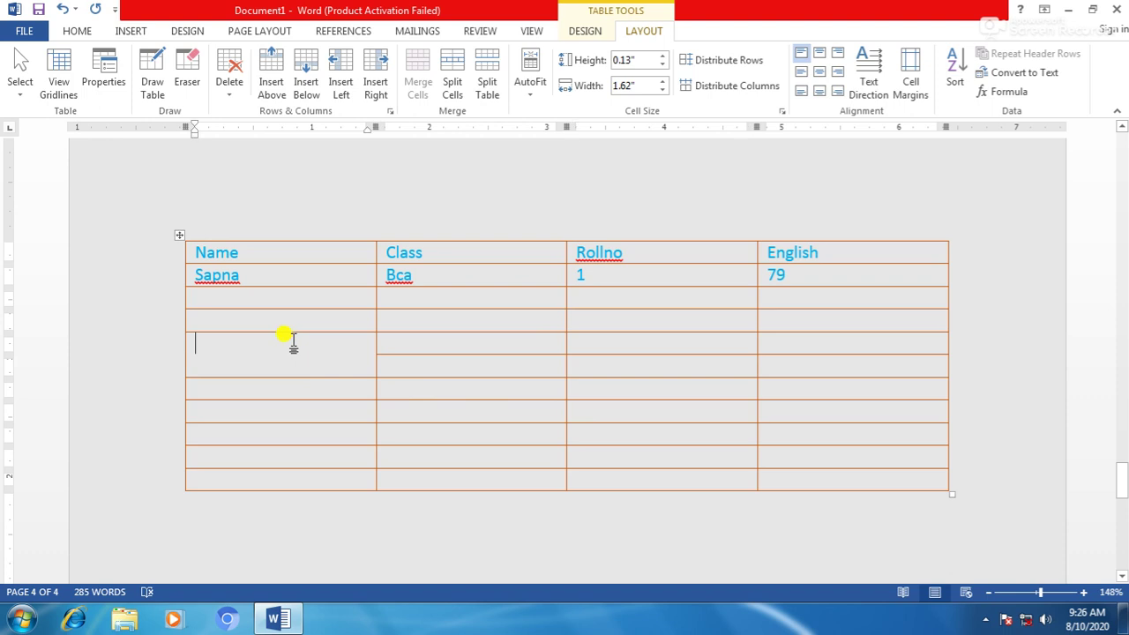
click(487, 90)
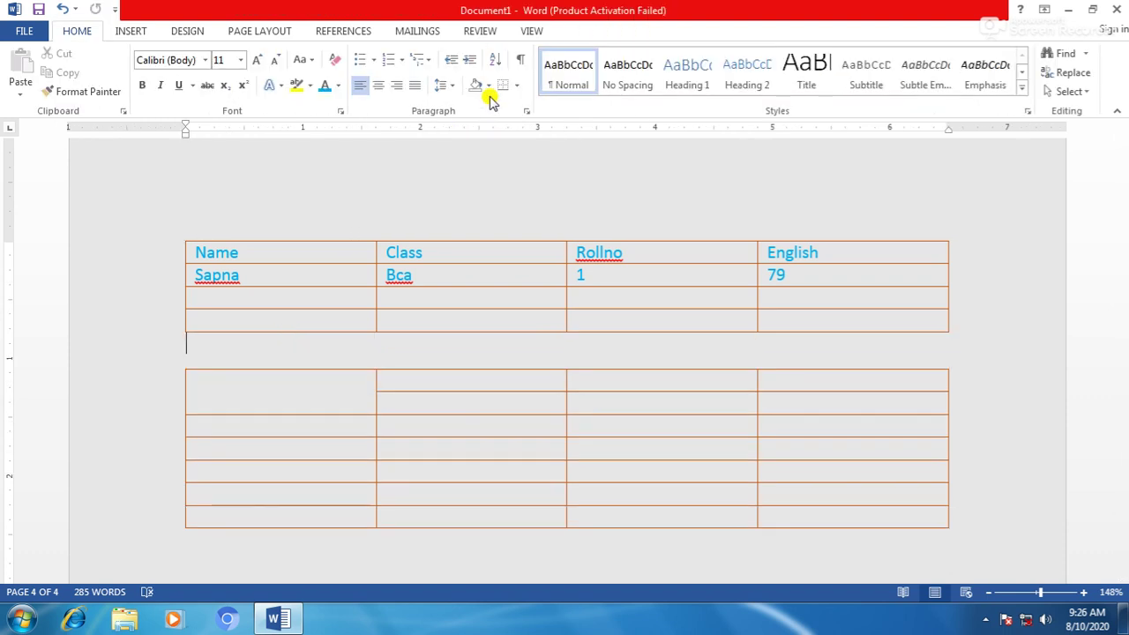
key(ctrl+z)
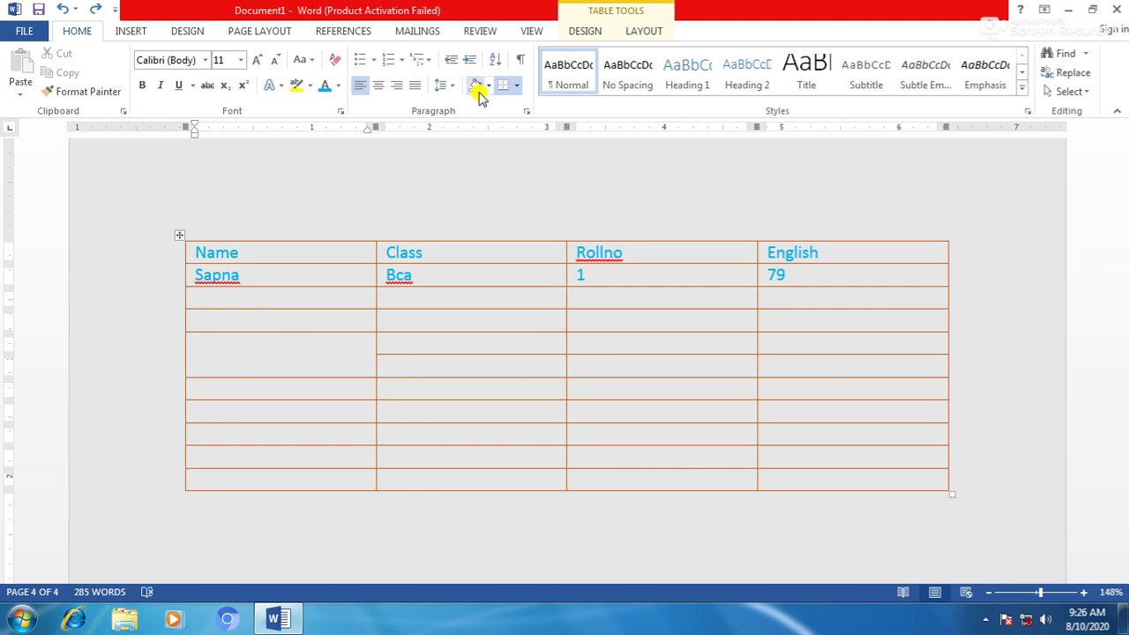
Split the merged Name column cell spanning the fifth and sixth rows into 1 column and 2 rows.
click(629, 33)
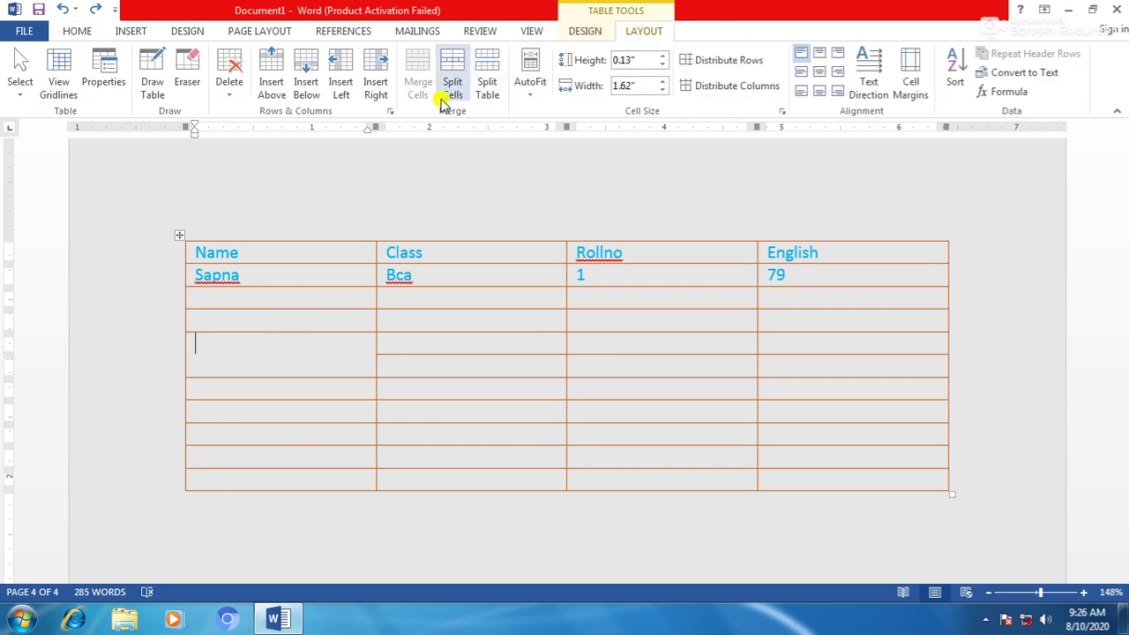
click(450, 72)
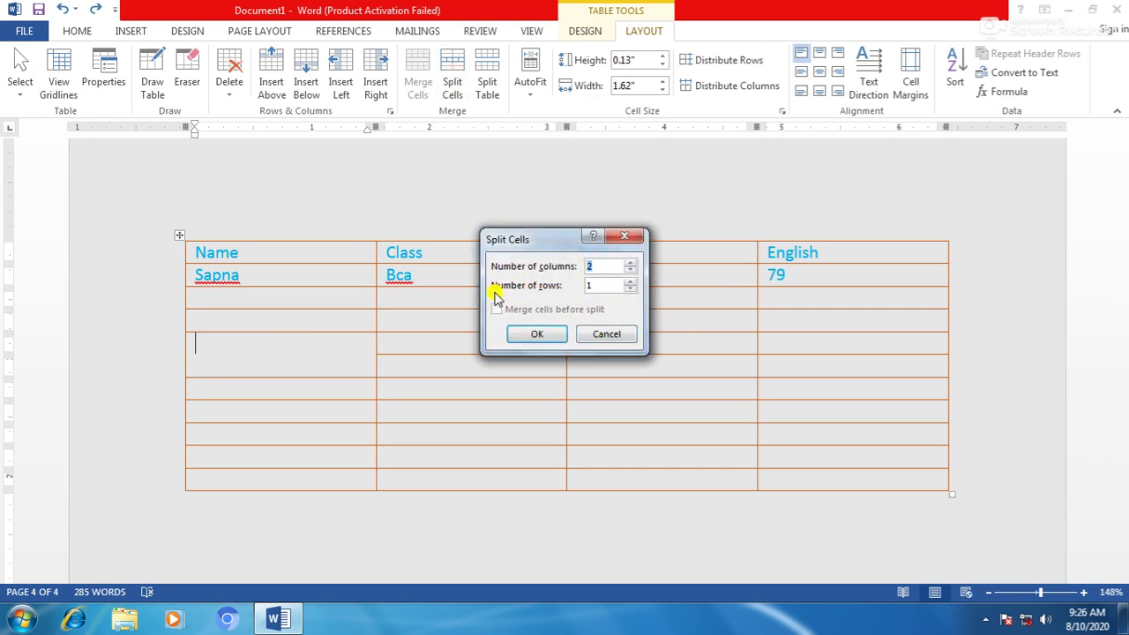
text(1)
key(Tab)
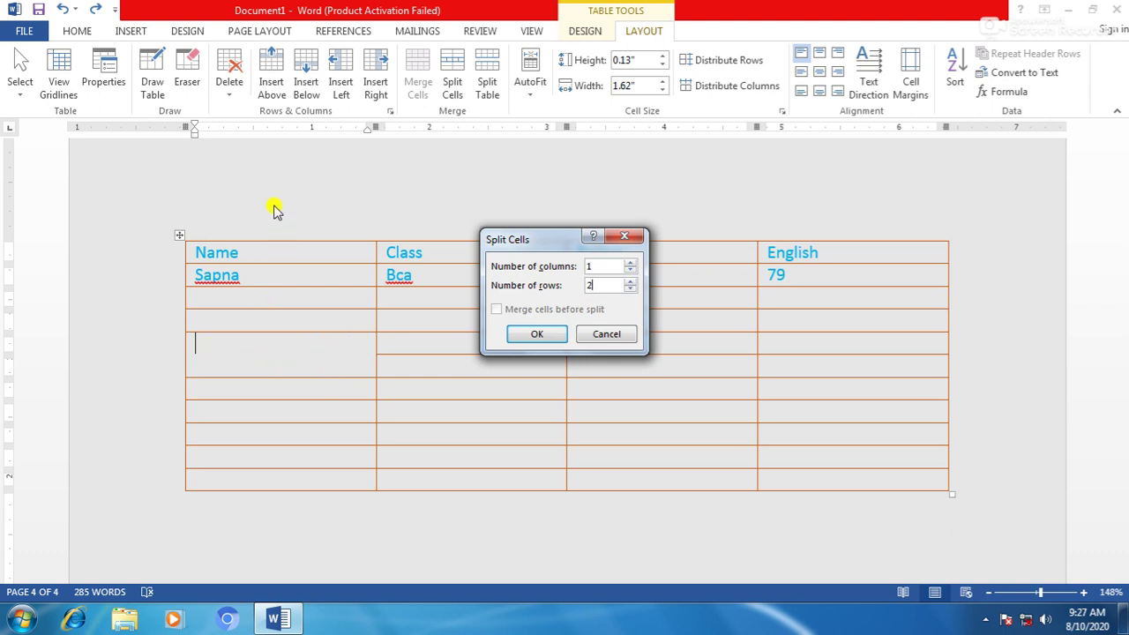
click(539, 337)
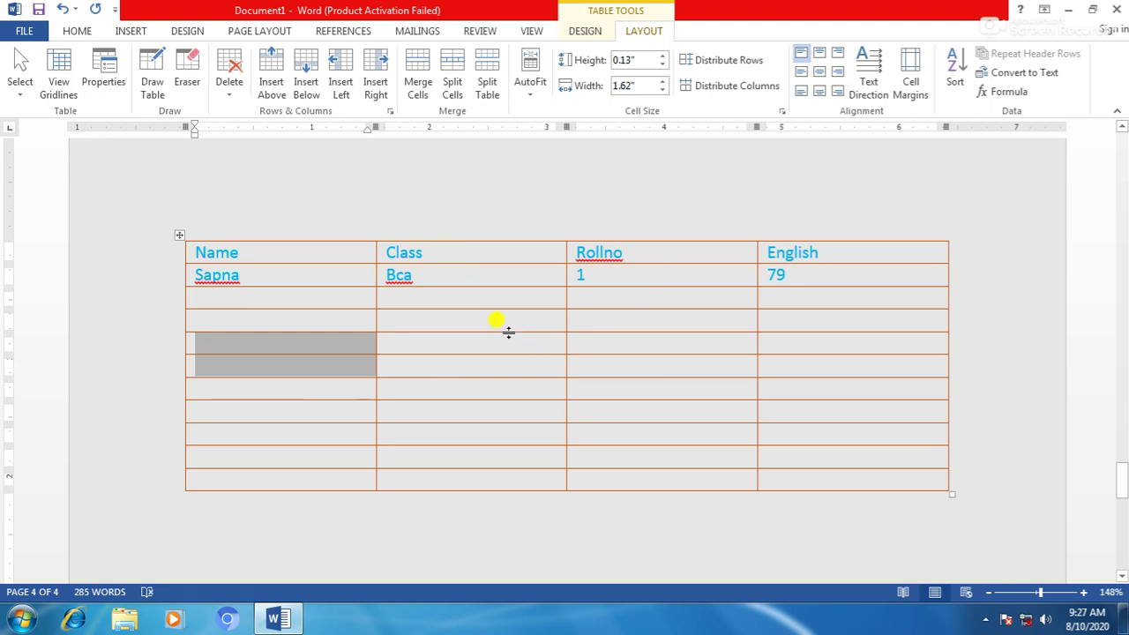
click(452, 362)
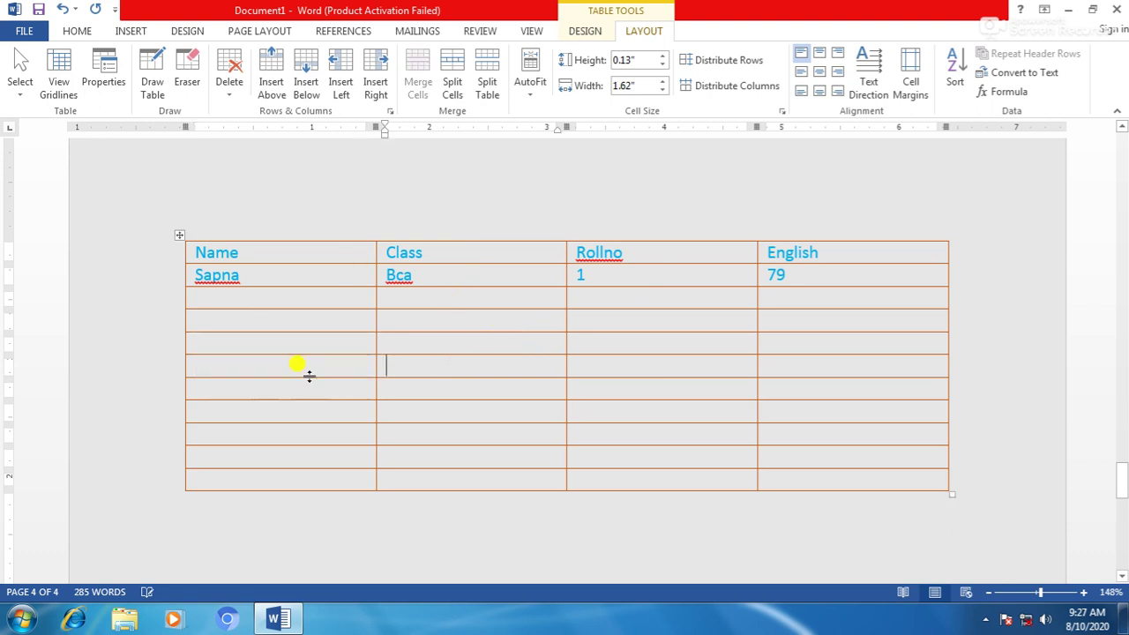
drag(403, 335, 540, 431)
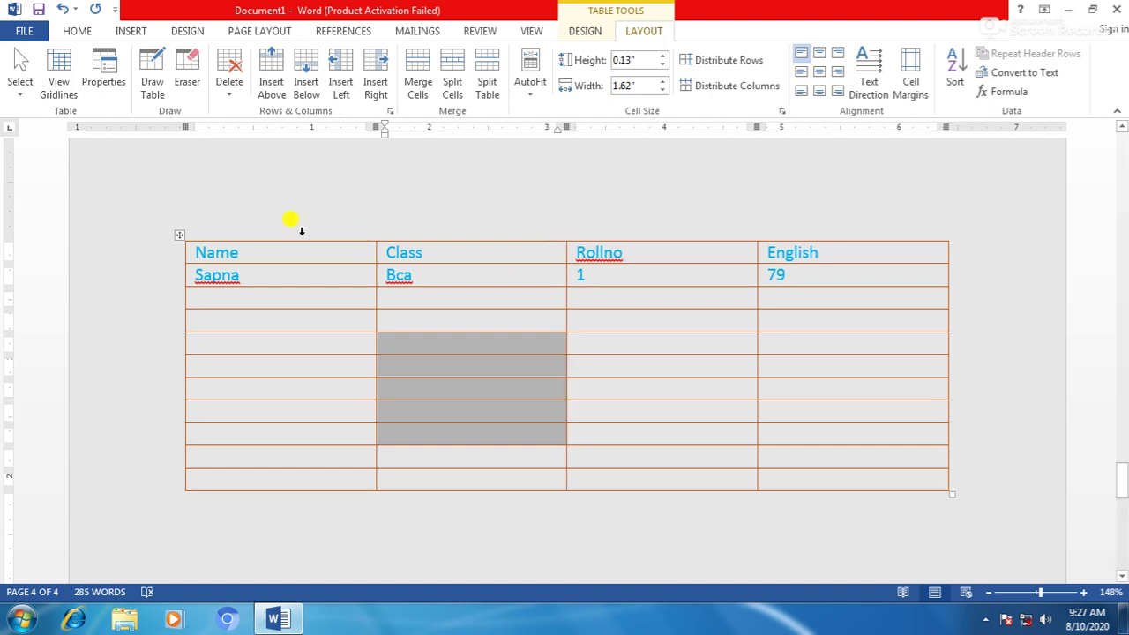
click(373, 368)
Delete the last empty row of the table.
drag(297, 481, 991, 509)
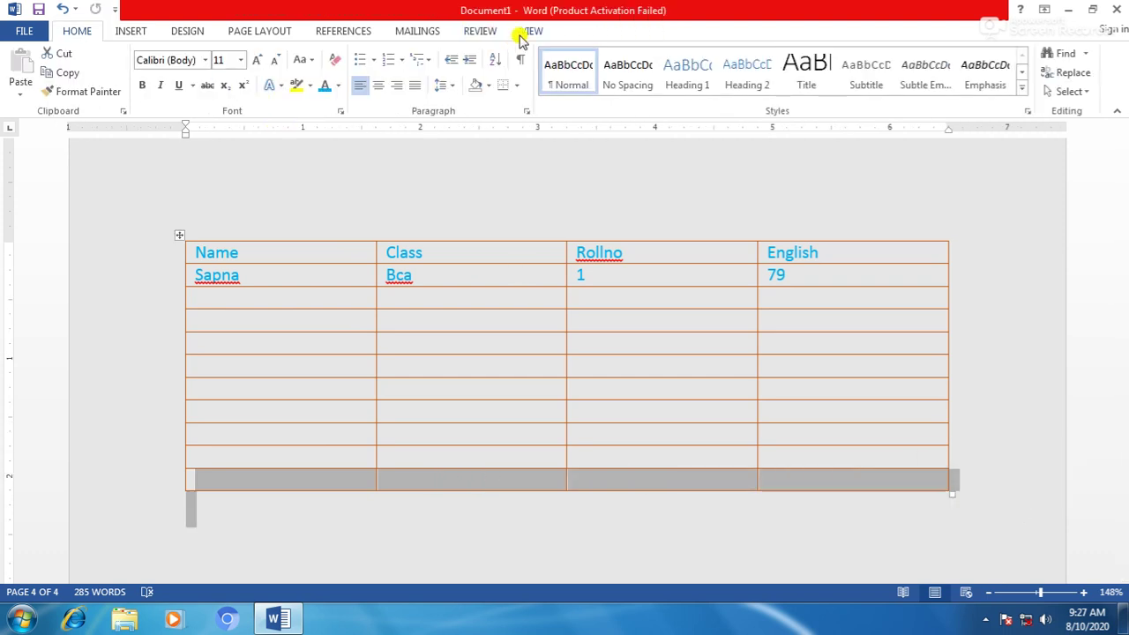
click(413, 465)
drag(353, 481, 774, 472)
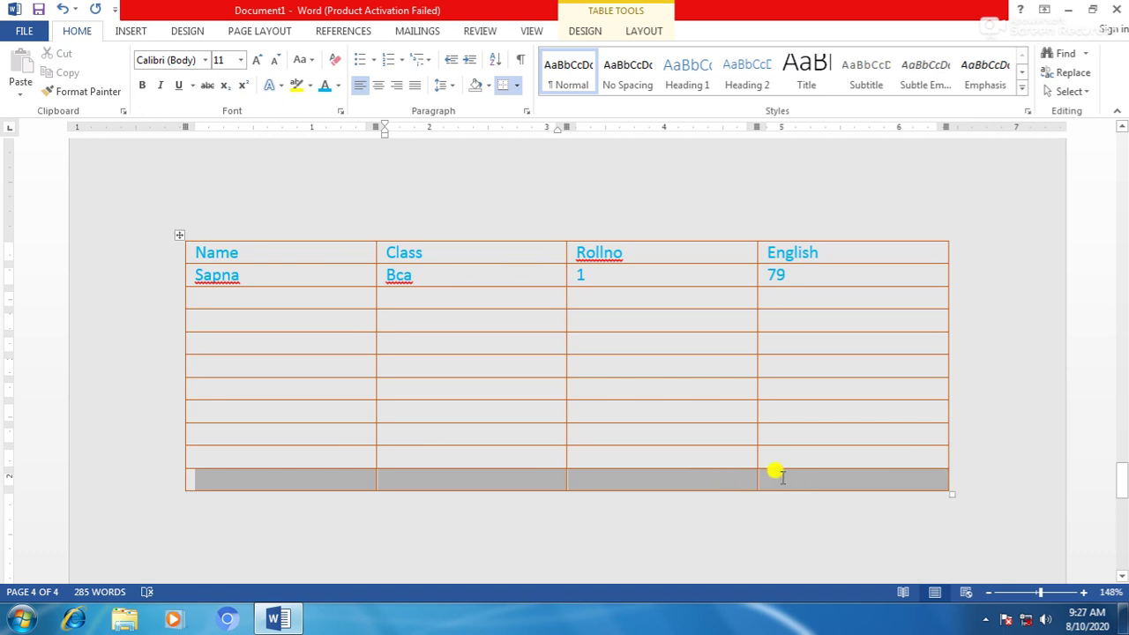
click(644, 32)
click(227, 84)
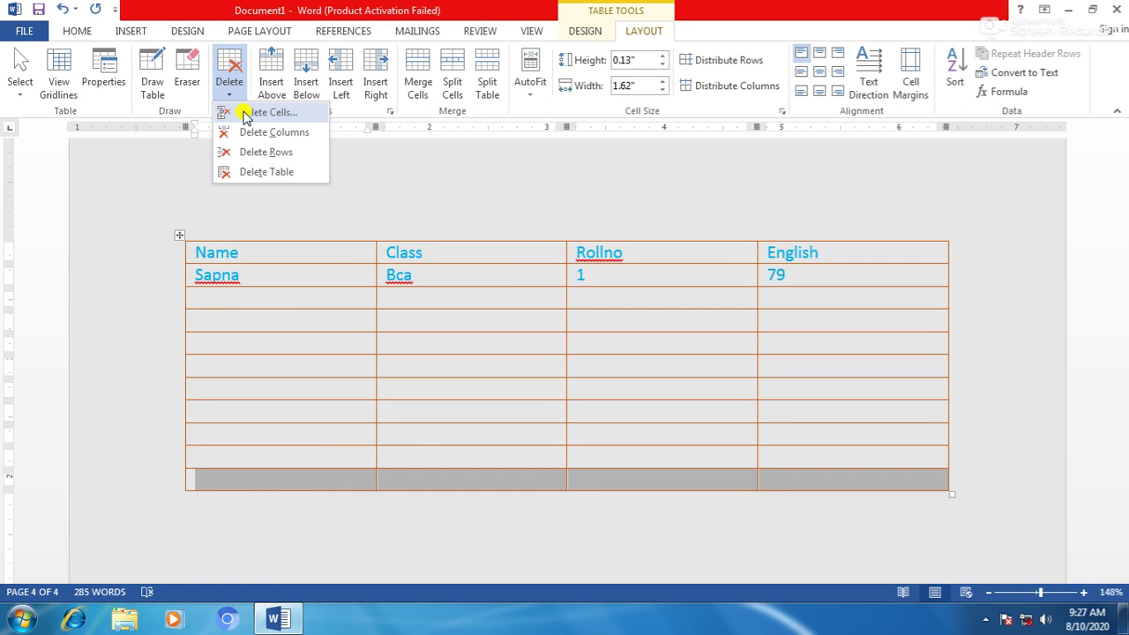
click(266, 153)
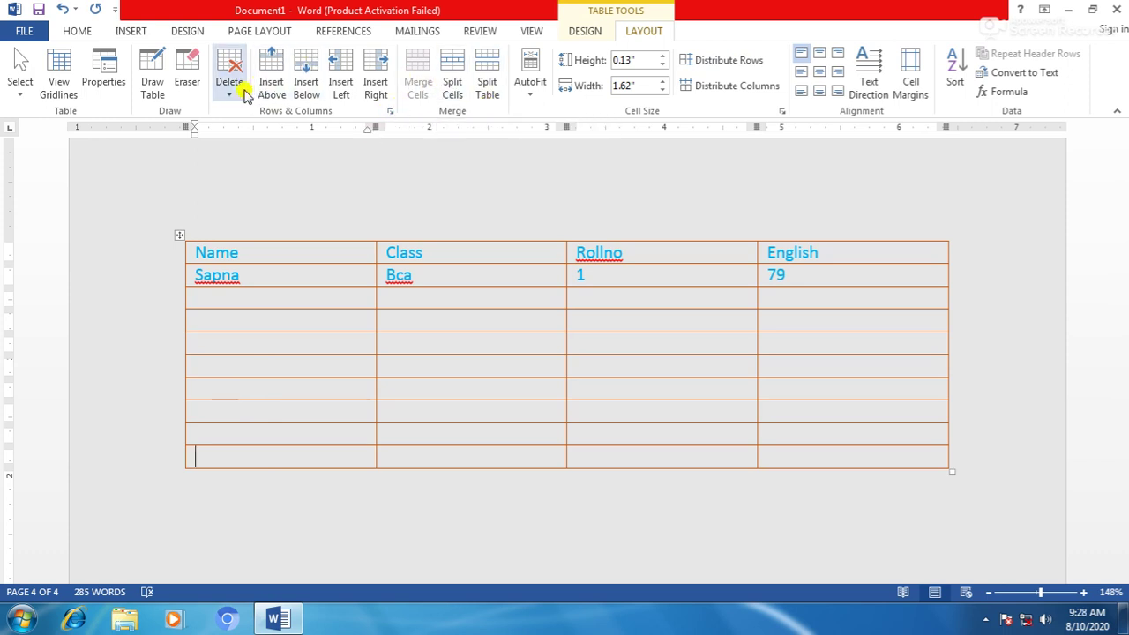
click(839, 389)
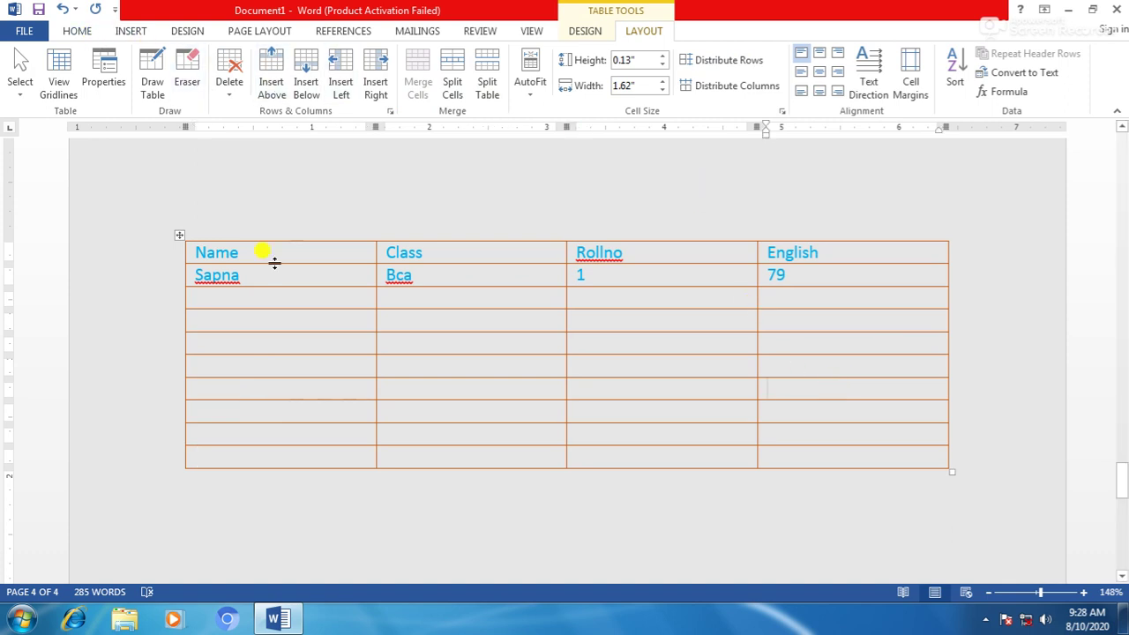
Select the whole table and look through its shading colors and its design and layout tools.
click(180, 237)
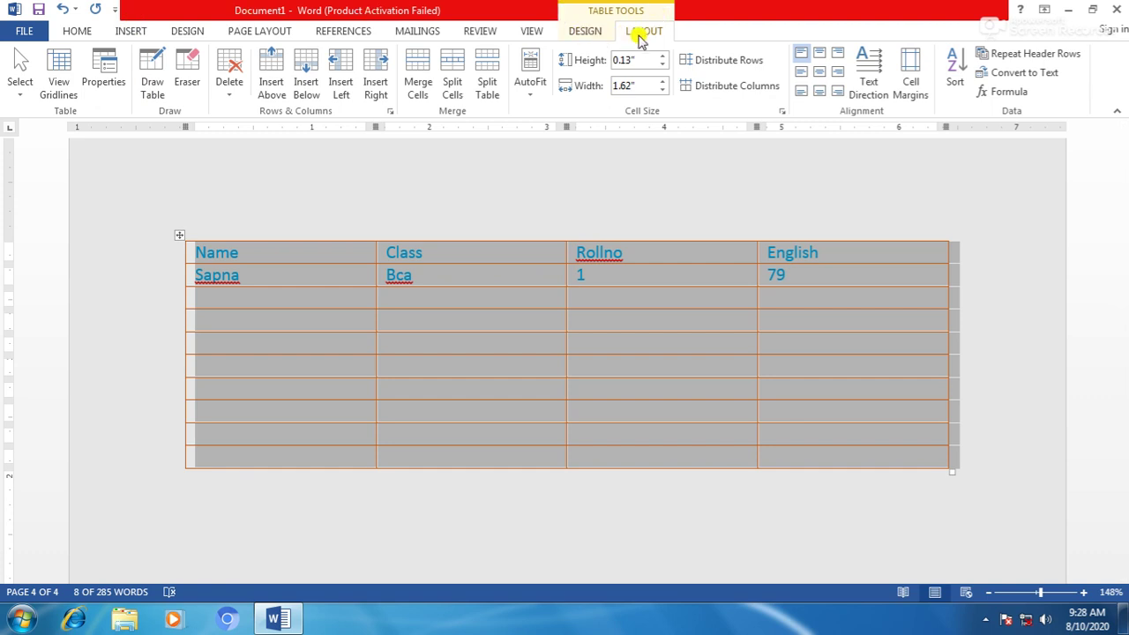
click(584, 29)
click(645, 95)
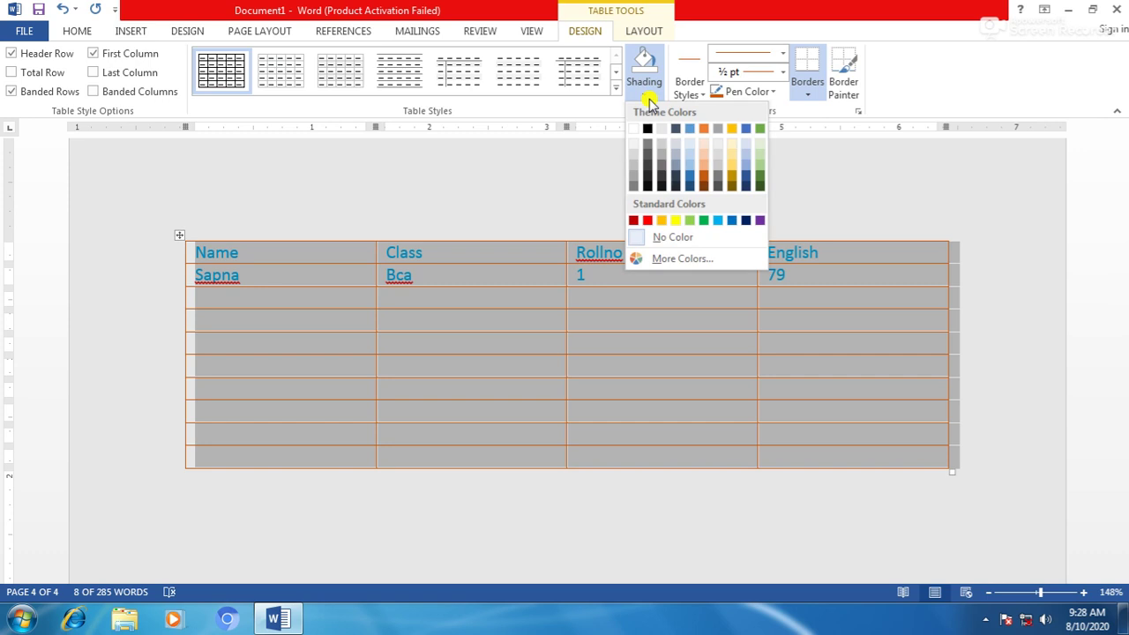
click(694, 90)
click(697, 91)
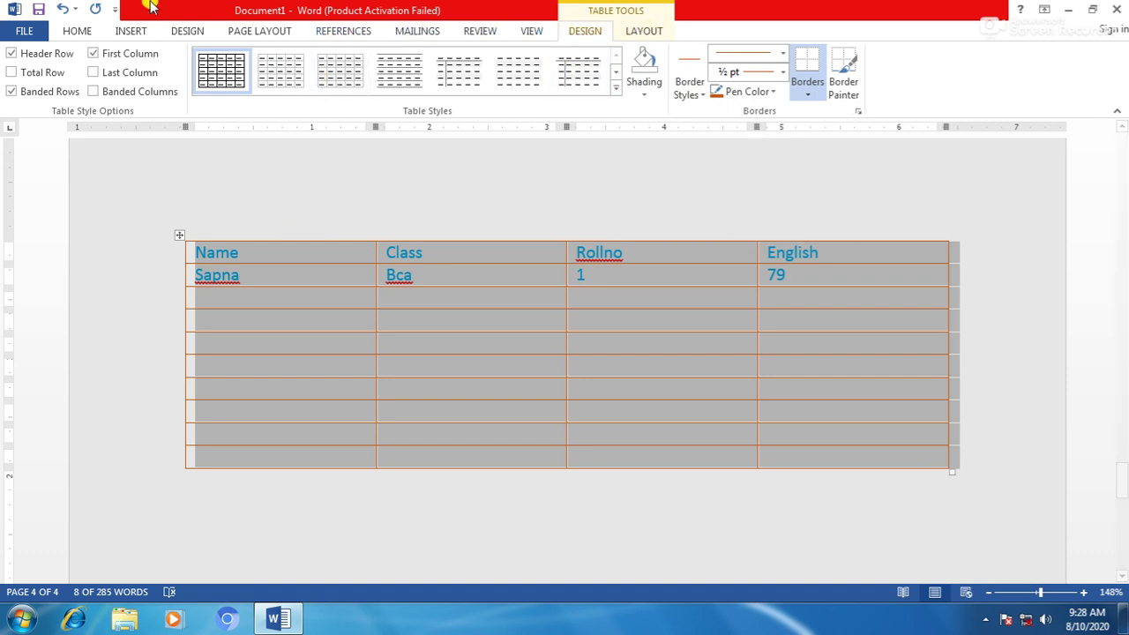
click(130, 30)
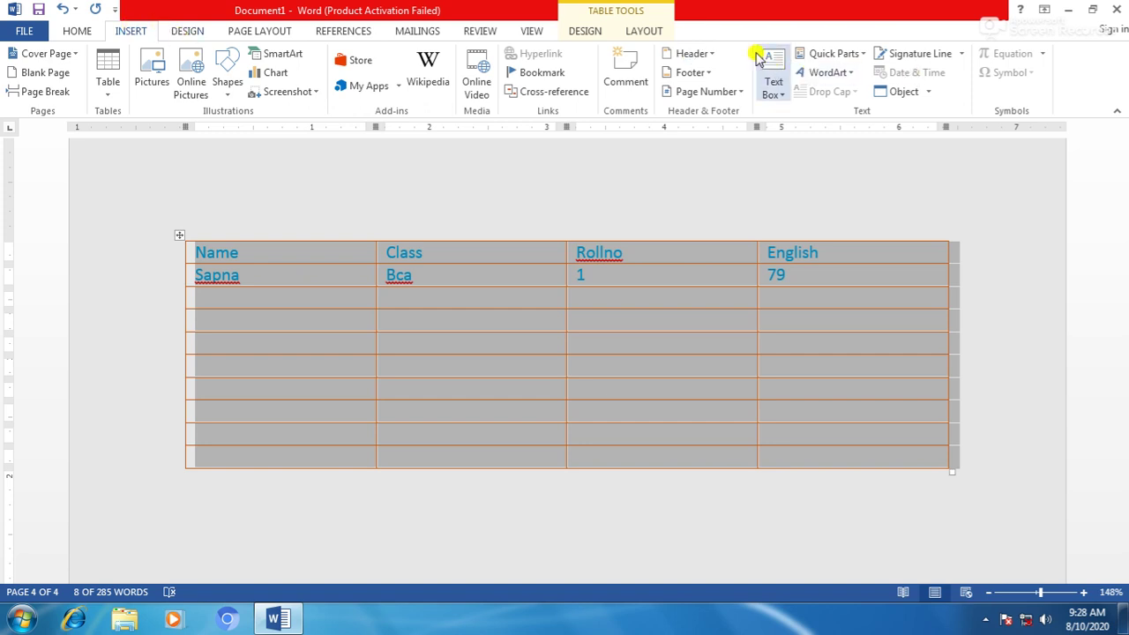
click(651, 32)
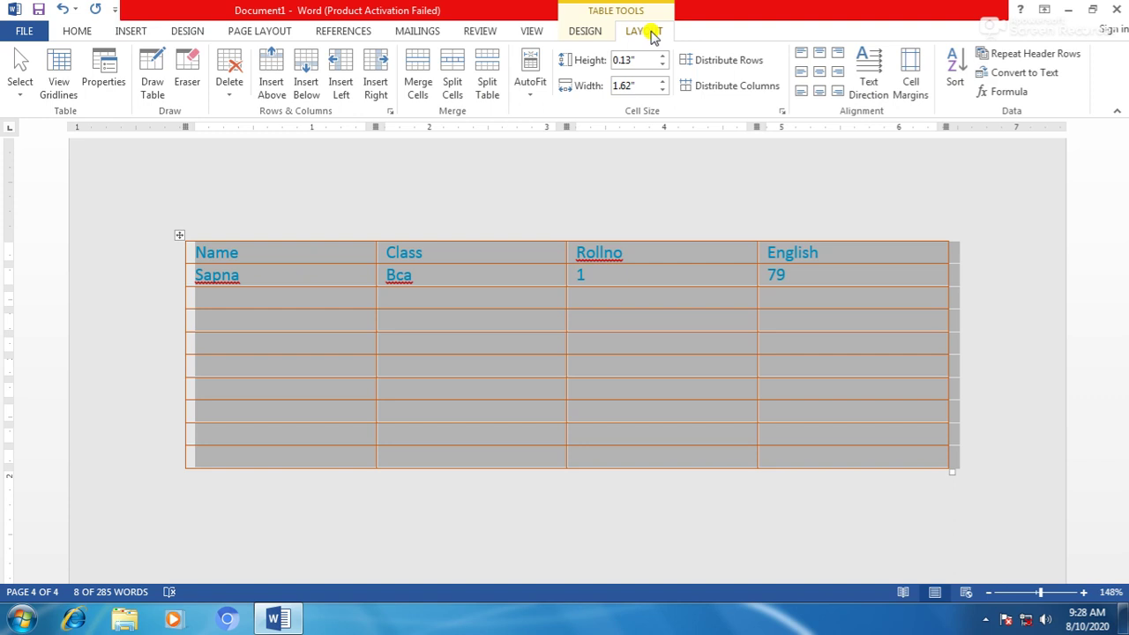
click(578, 32)
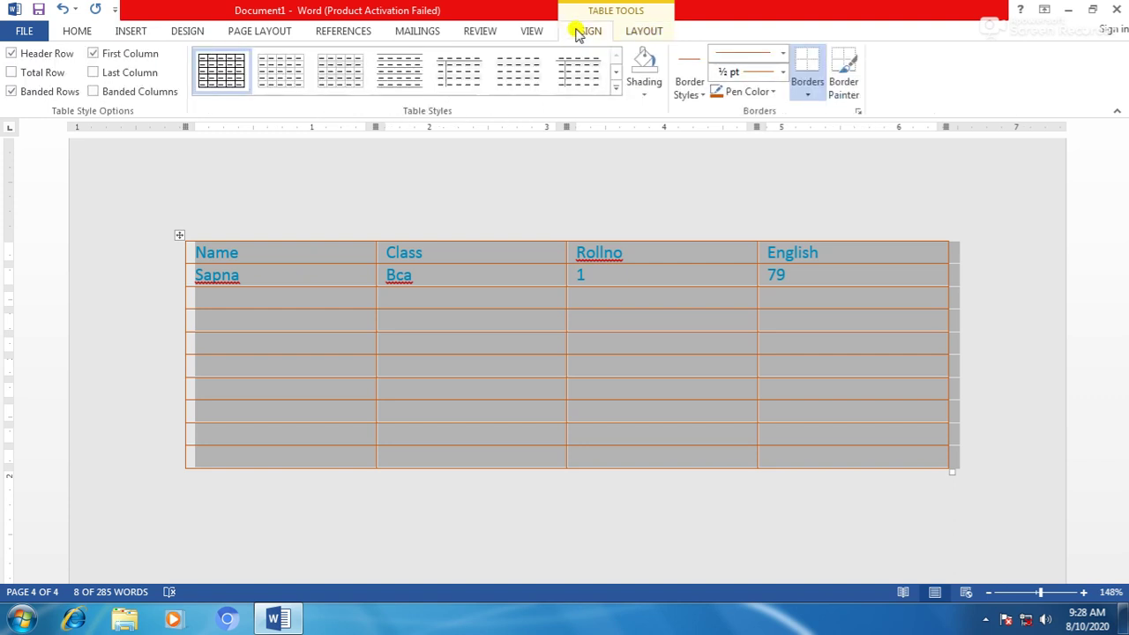
Preview the Box, None and All border settings for the whole table in Borders and Shading, then cancel without applying them.
click(808, 93)
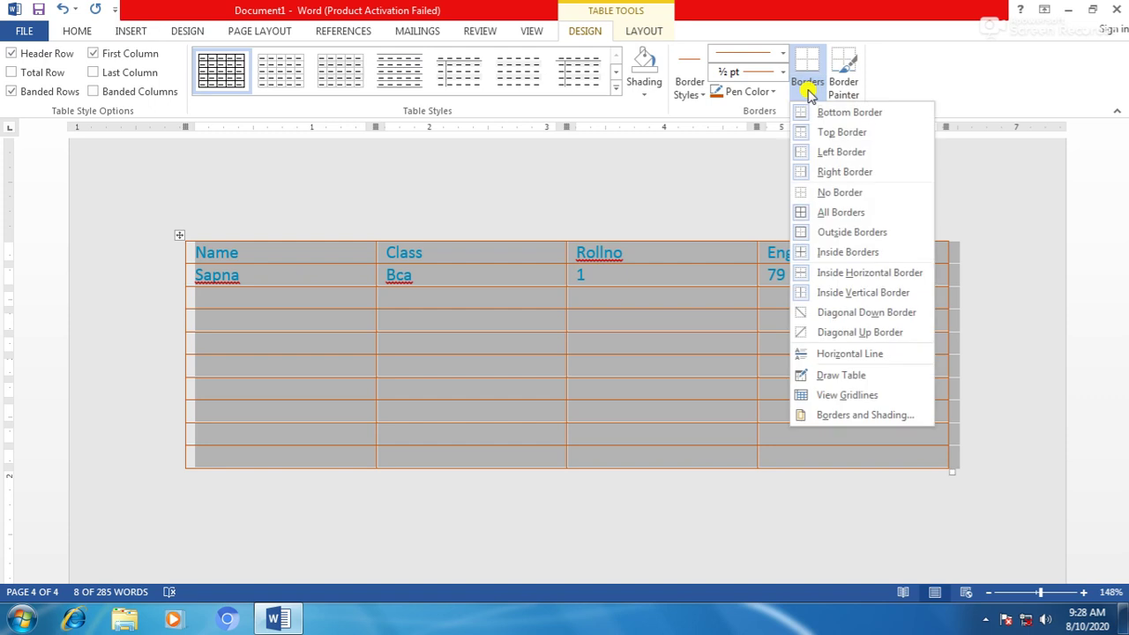
click(845, 416)
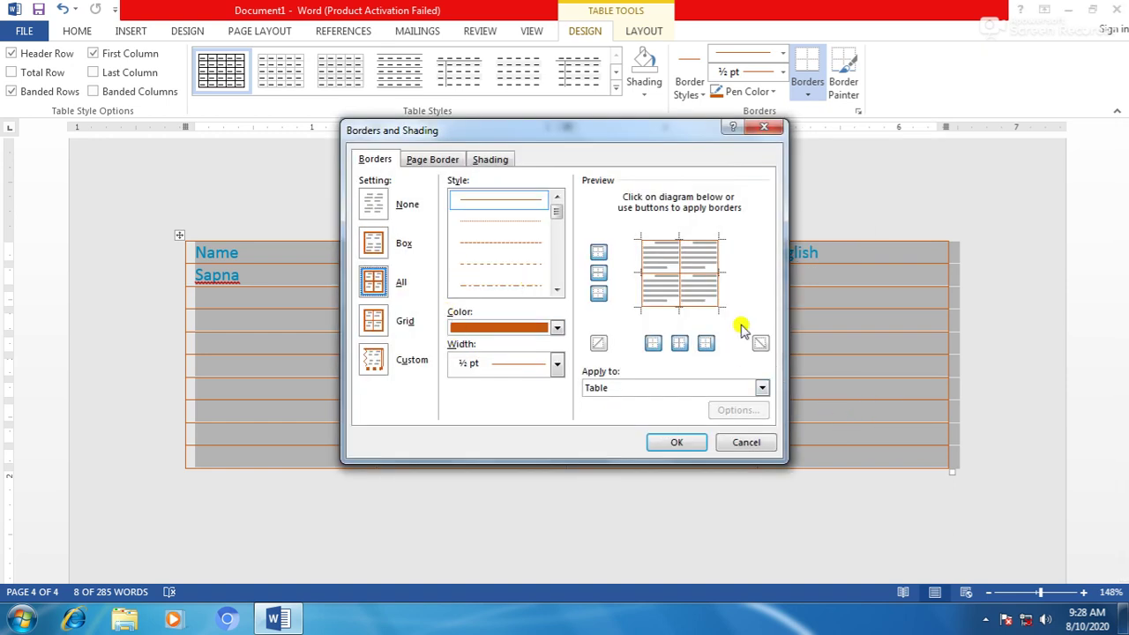
click(374, 243)
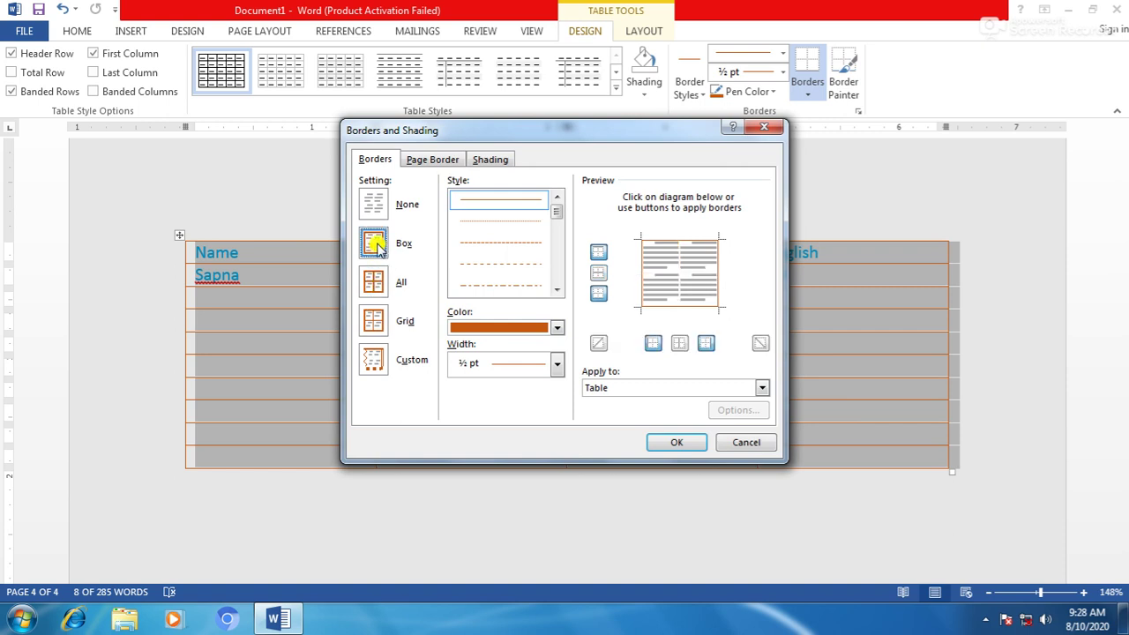
click(374, 206)
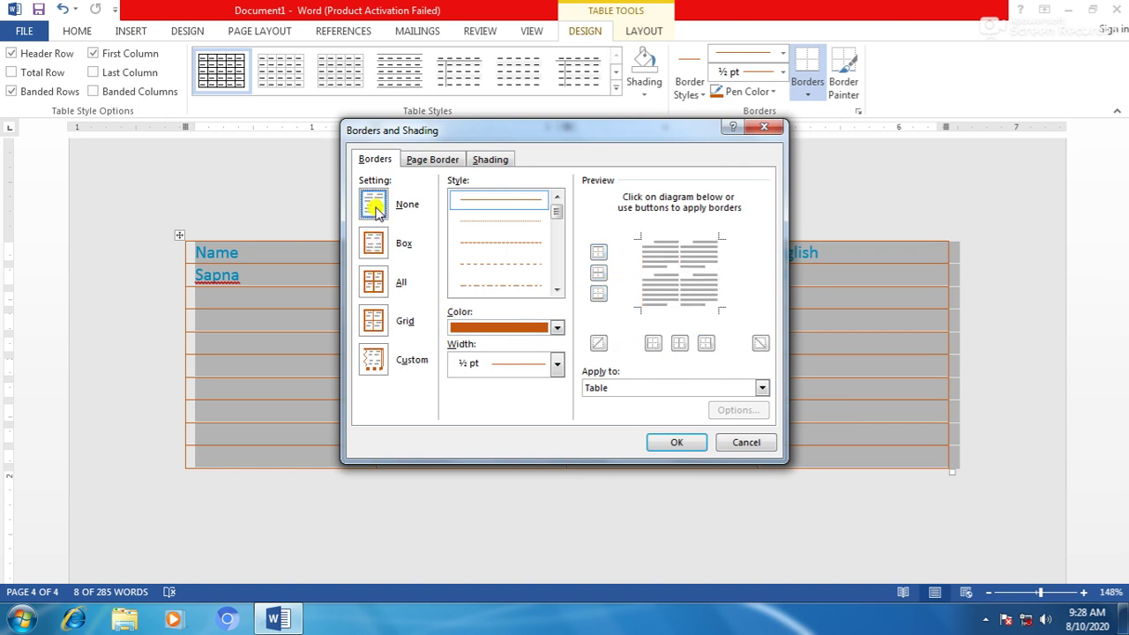
click(374, 282)
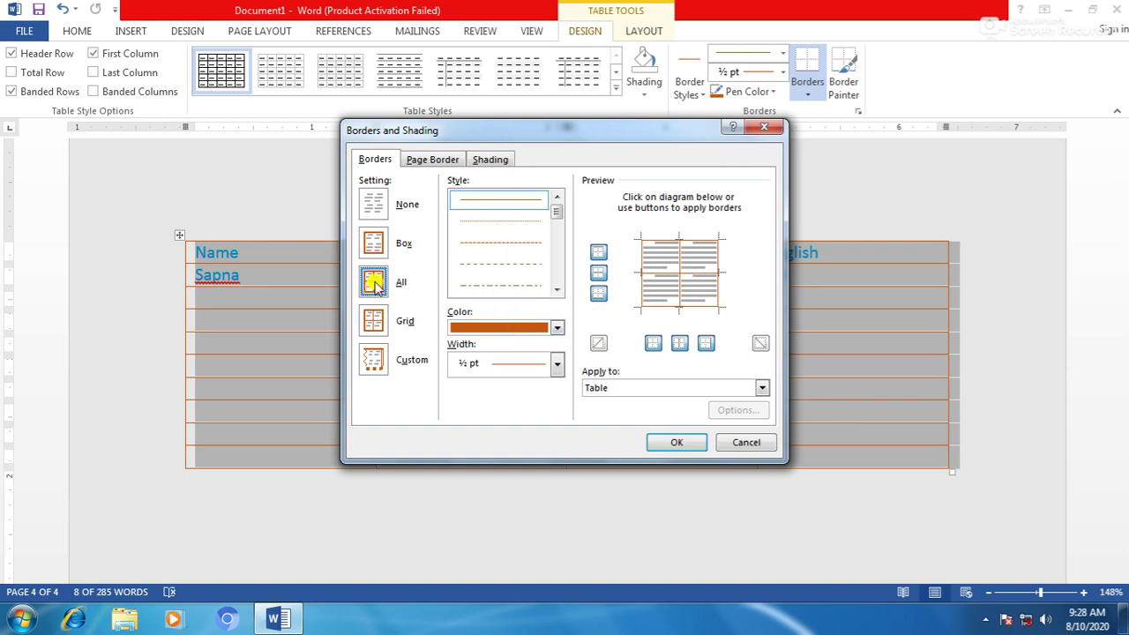
click(375, 205)
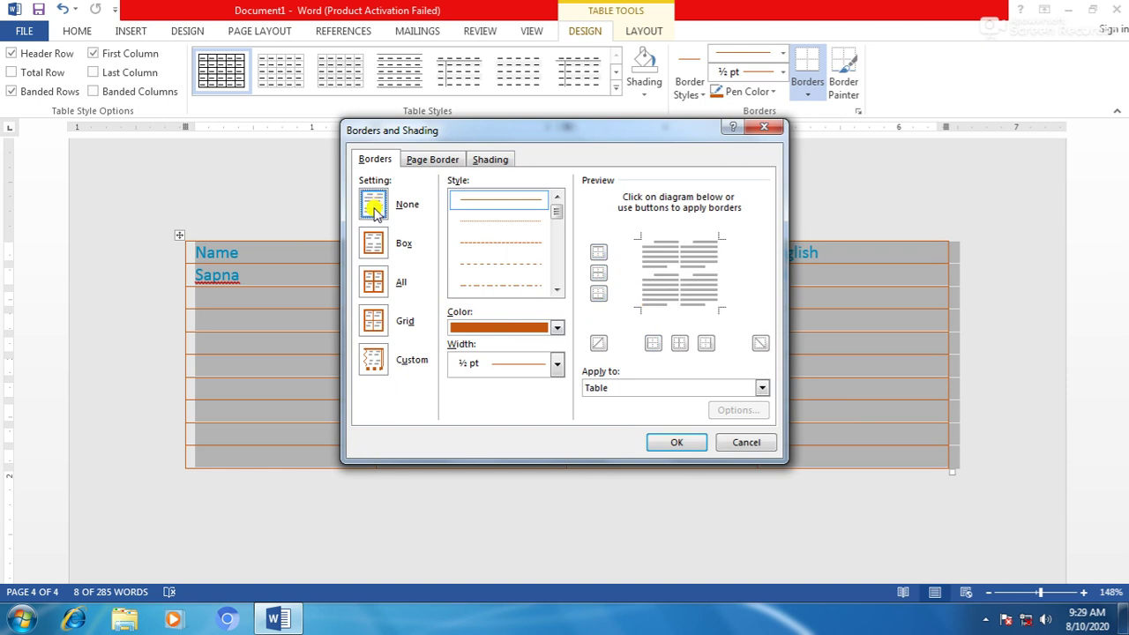
click(373, 281)
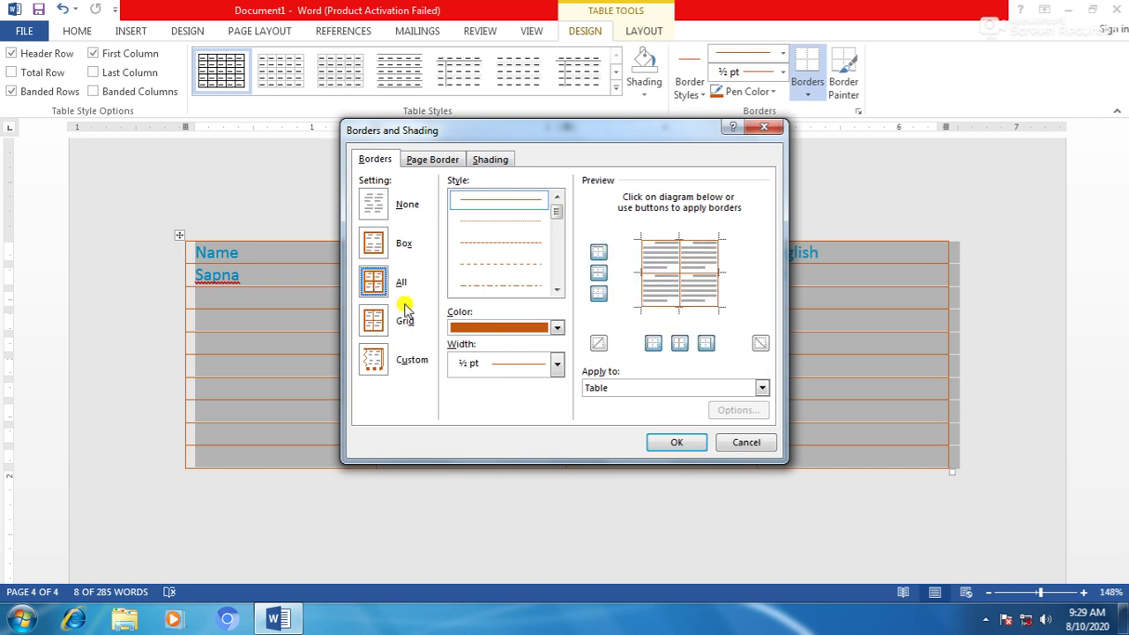
click(749, 444)
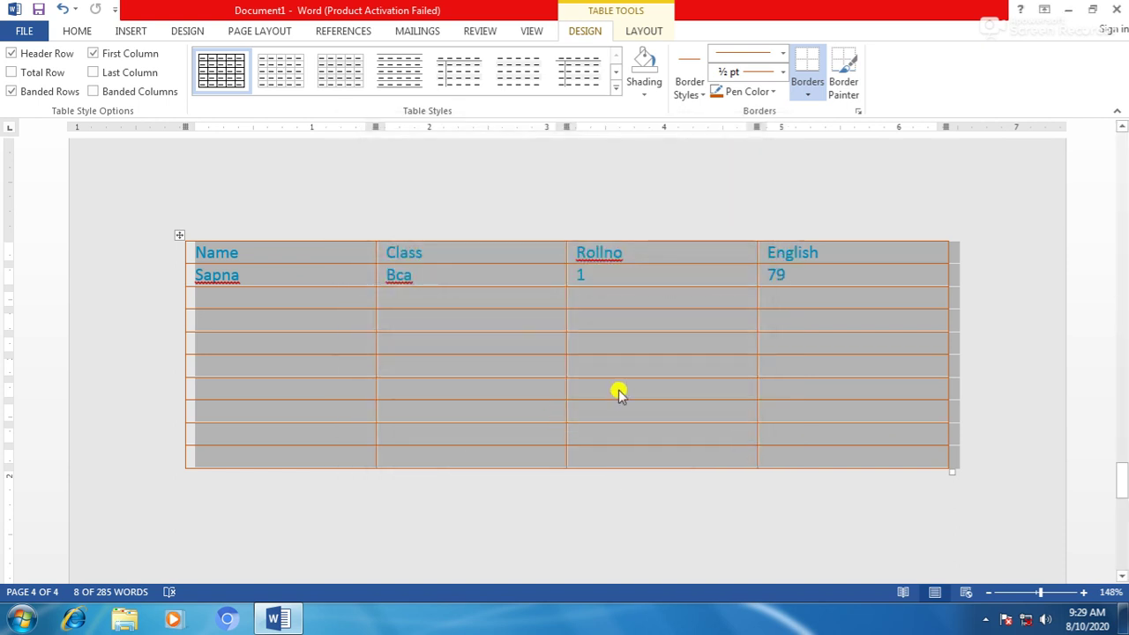